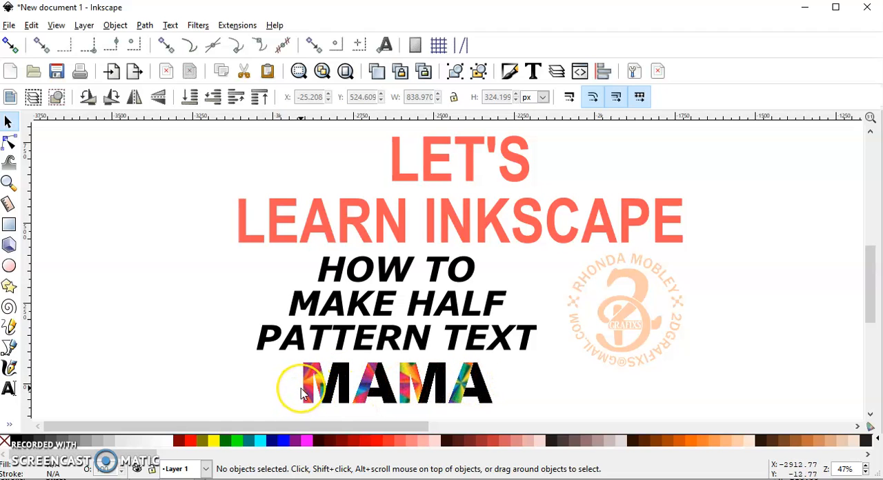
- Add the text MAMA on the blank page
key("5")
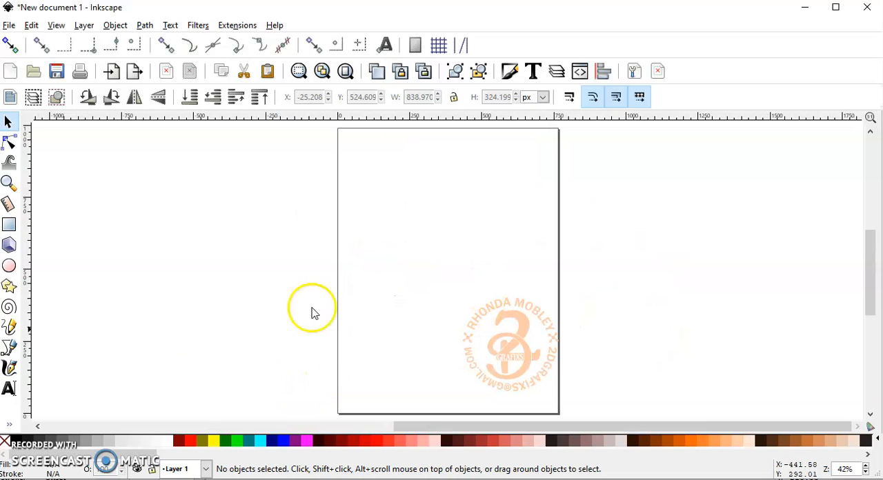
left_click(15, 390)
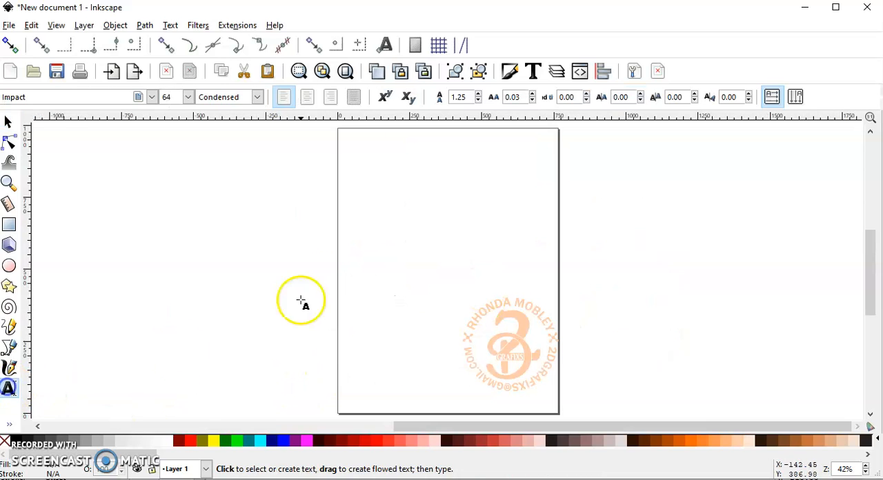
left_click(371, 242)
type("MA")
key("Escape")
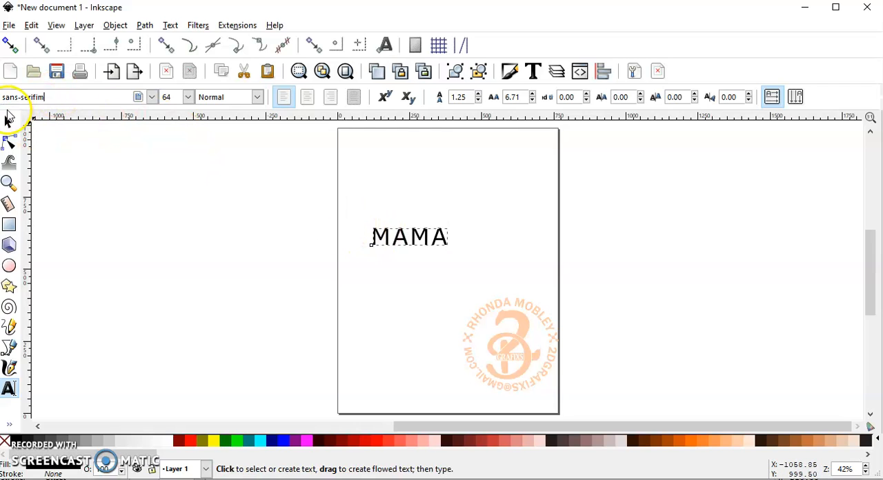
- Change the font of the MAMA text to Impact
left_click(48, 97)
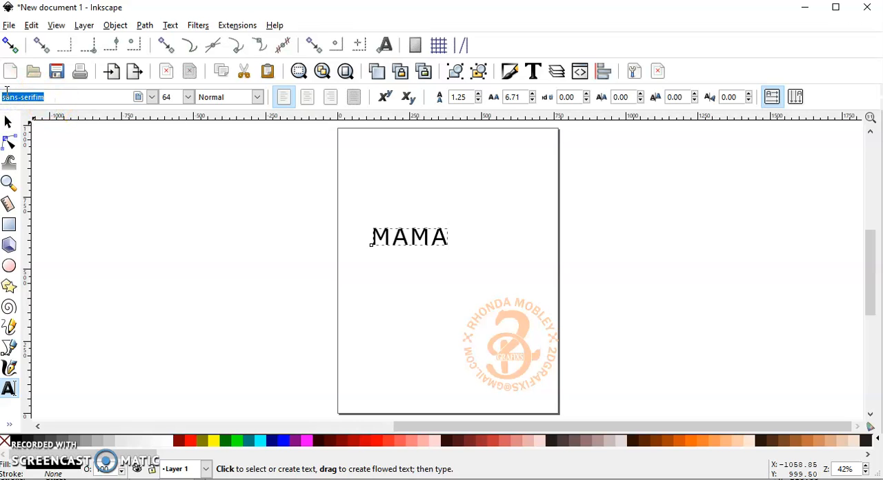
type("im")
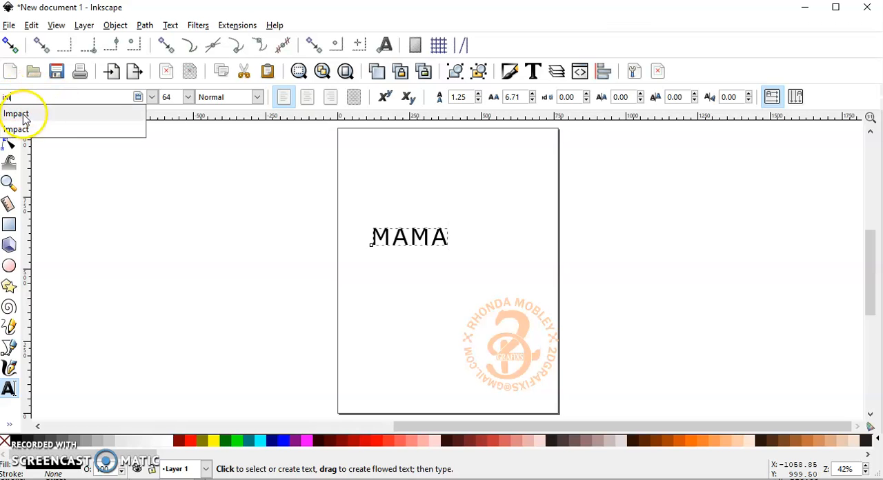
left_click(23, 111)
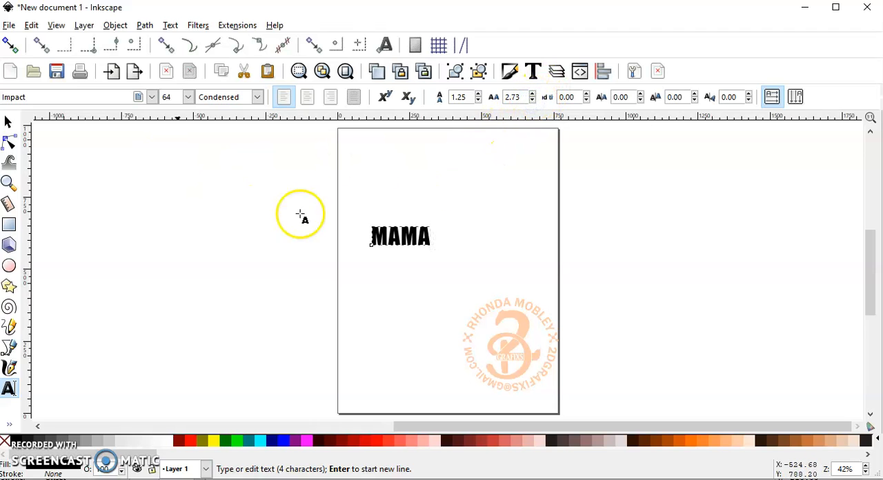
- Enlarge the MAMA text to about 833 by 262 px and place it across the page above the logo
left_click(8, 122)
left_click_drag(435, 251, 617, 360)
left_click_drag(538, 250, 503, 202)
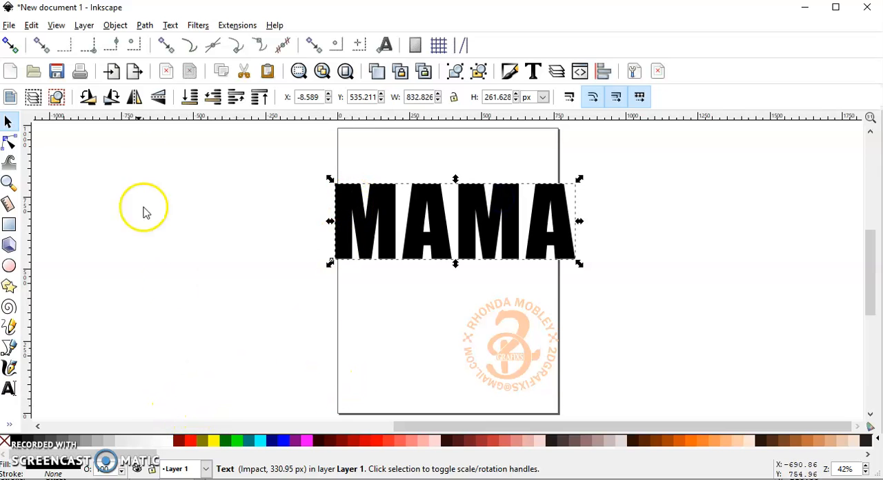
- Convert the MAMA text to paths and ungroup it into separate letters
left_click(145, 24)
left_click(154, 39)
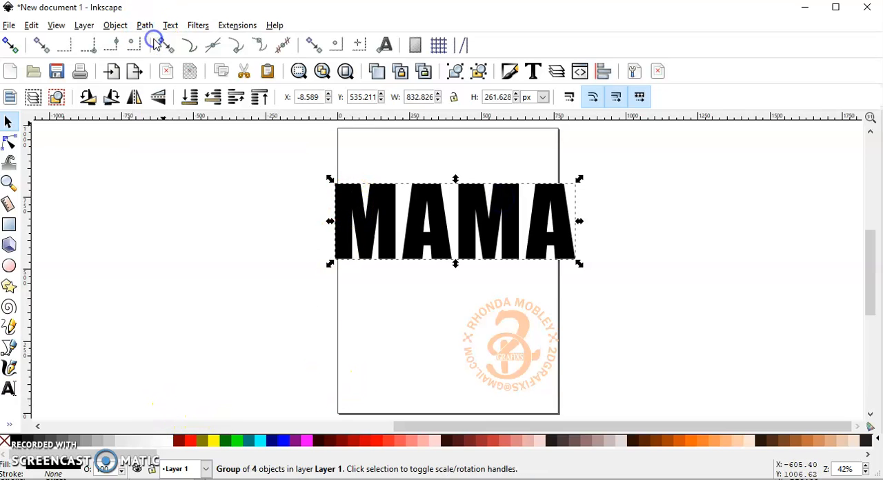
left_click(480, 72)
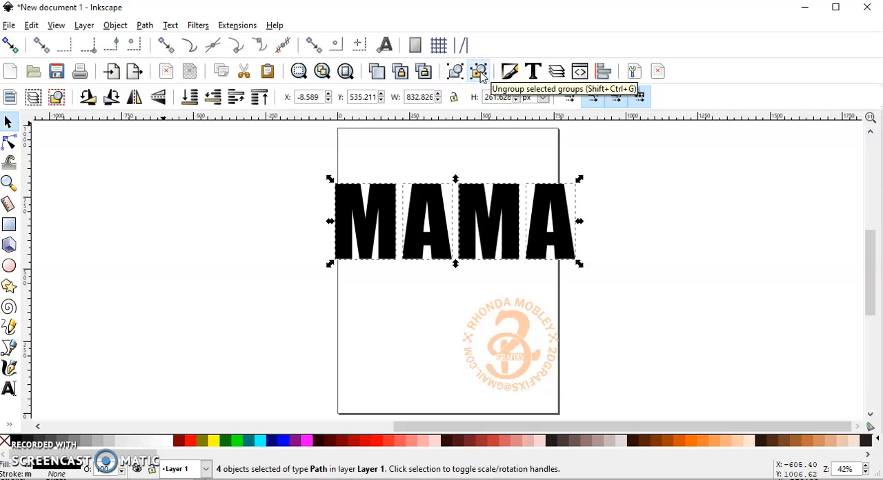
left_click(114, 25)
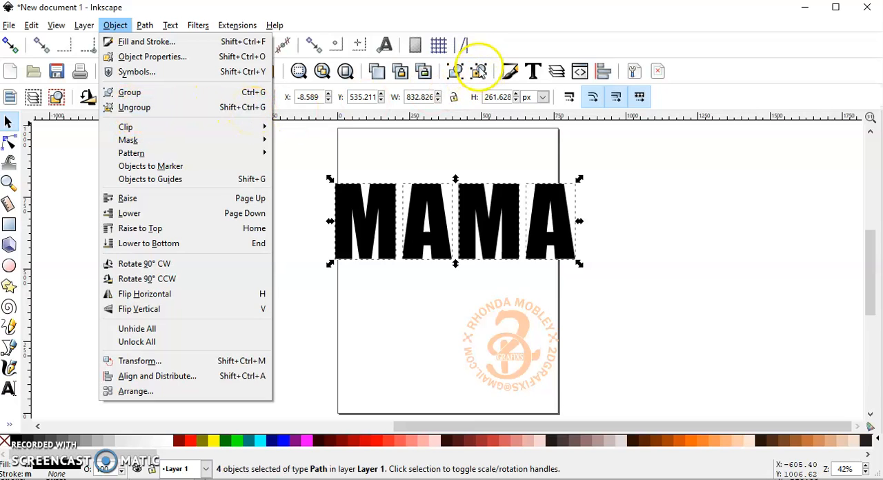
left_click(498, 17)
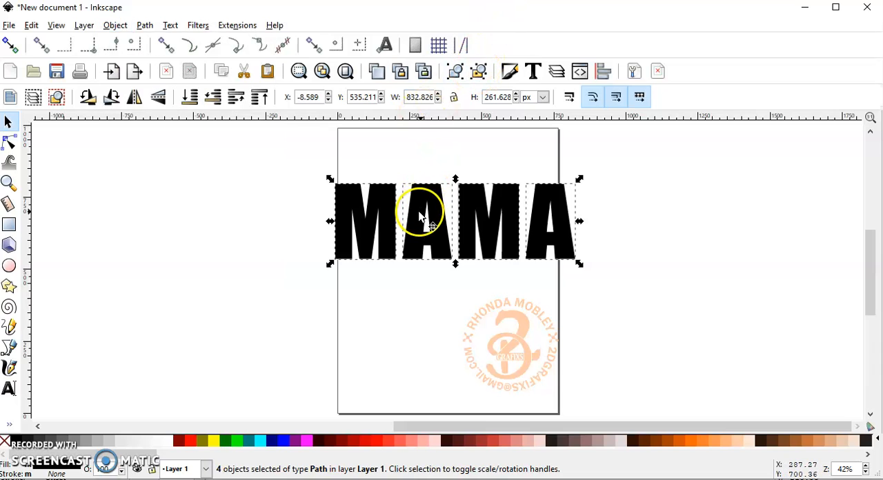
left_click(266, 221)
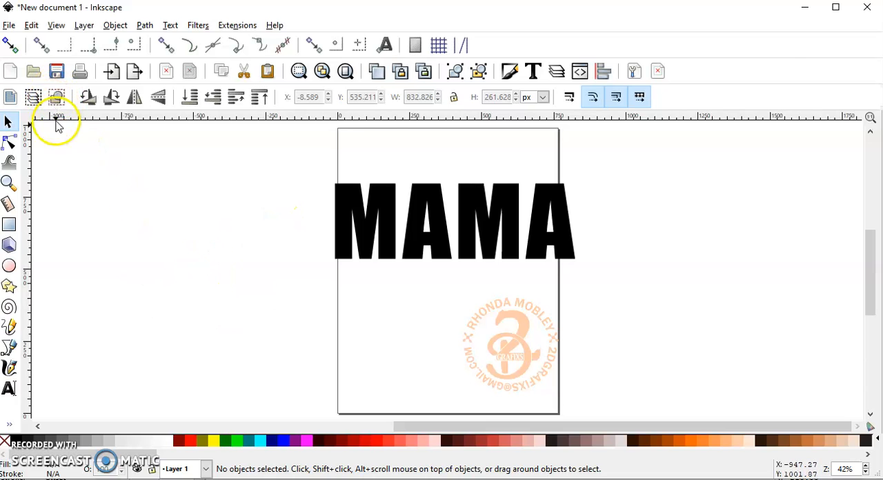
- Draw a slanted straight line about 322 px tall through the first M, following the right edge of its upper notch past the baseline
left_click(12, 346)
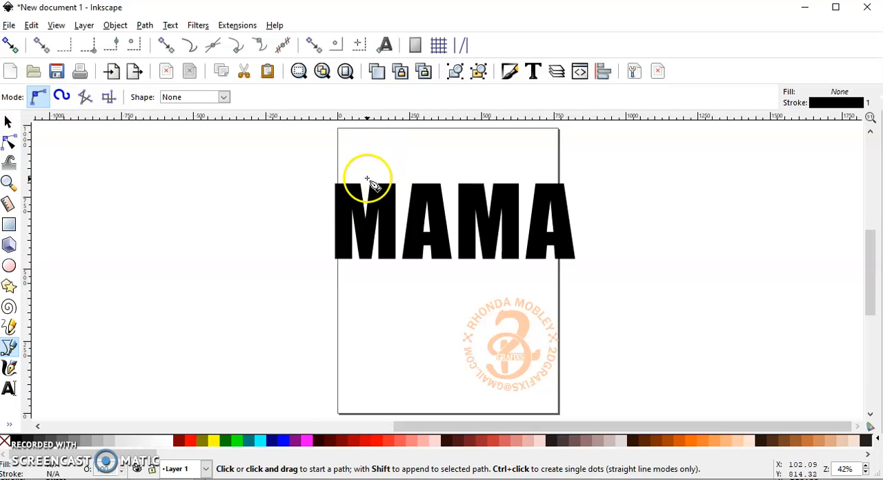
scroll(372, 176, "up", 2)
left_click(341, 329)
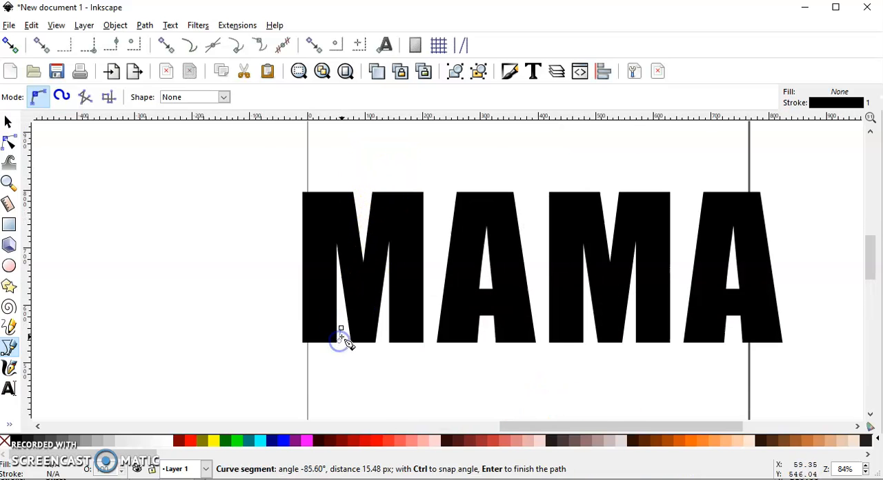
key("Escape")
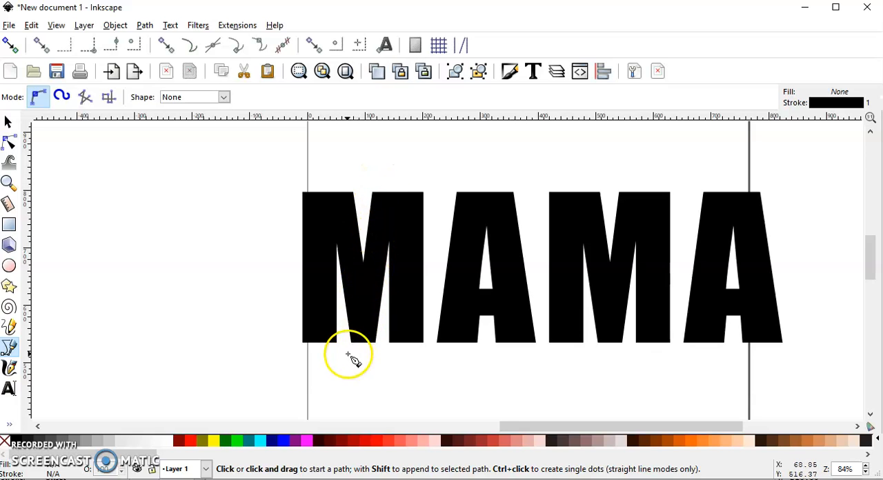
left_click(377, 176)
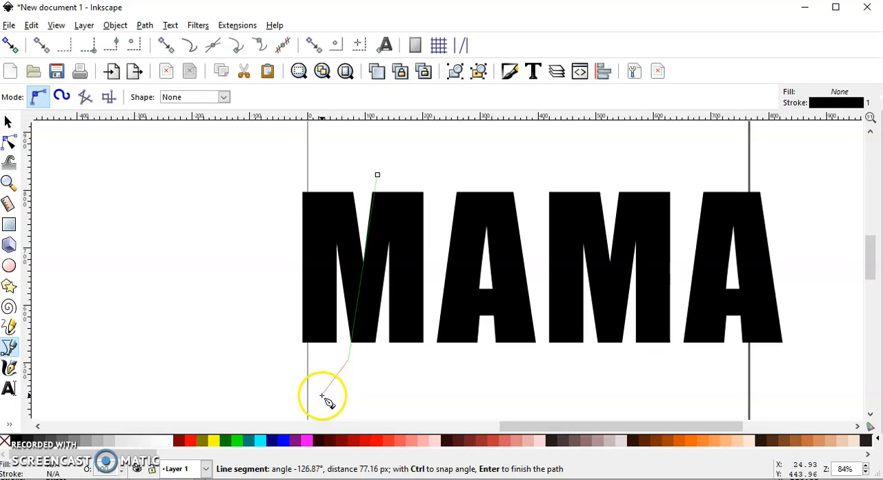
key("Return")
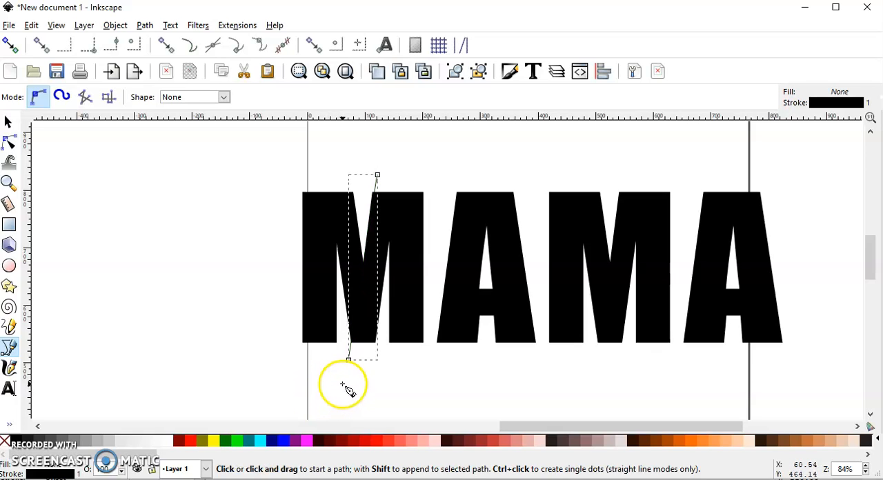
- Split the first M along the slanted line with Division and move its left piece clear of the rest
left_click(8, 123)
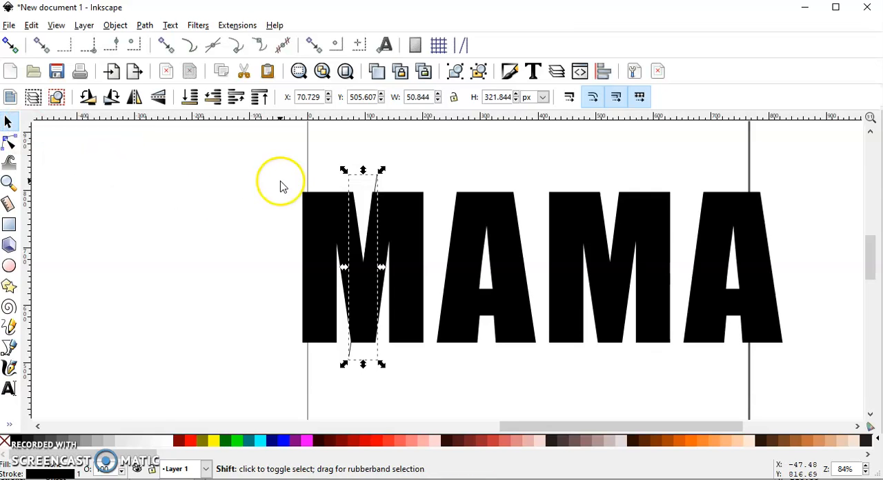
left_click(317, 218, "shift")
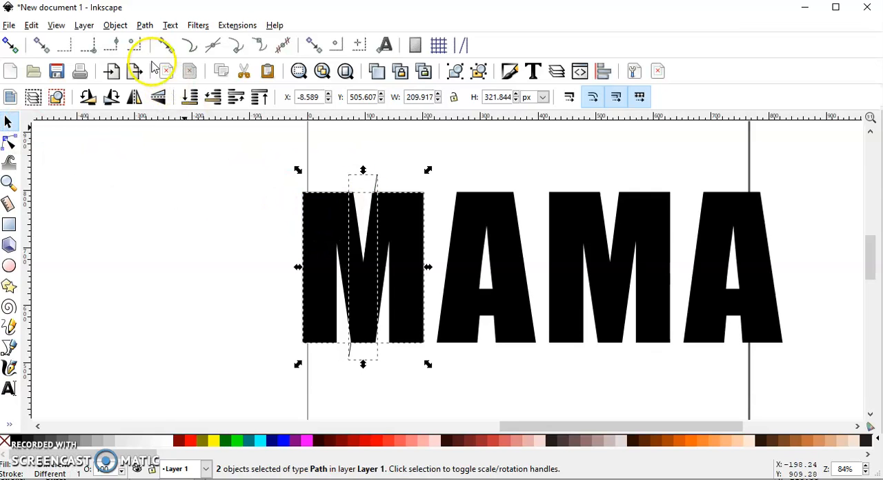
left_click(145, 25)
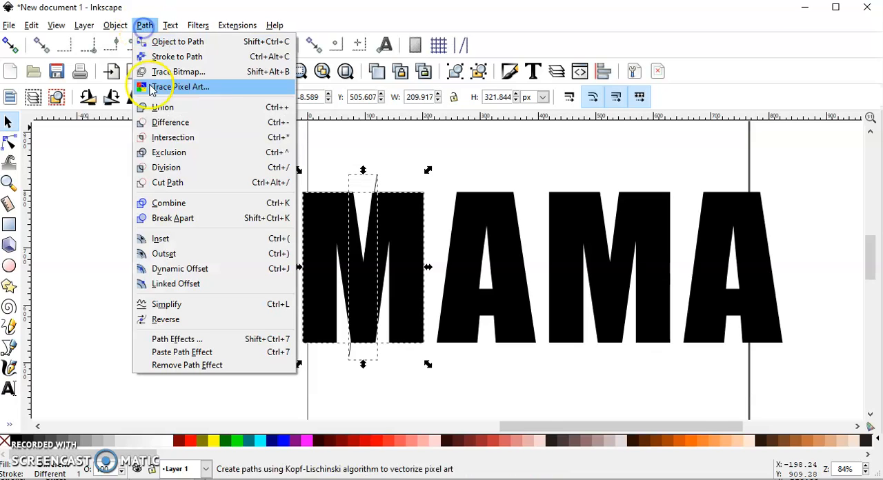
left_click(173, 168)
left_click(173, 214)
left_click(335, 205)
left_click_drag(335, 206, 288, 209)
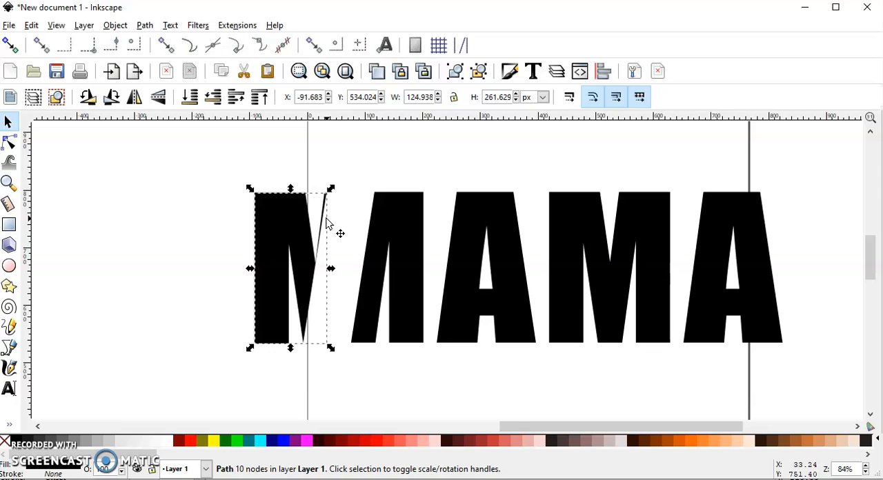
- Remove the stray sliver from the left M piece by deleting its two upper nodes and retracting the leftover curve handle
left_click(10, 144)
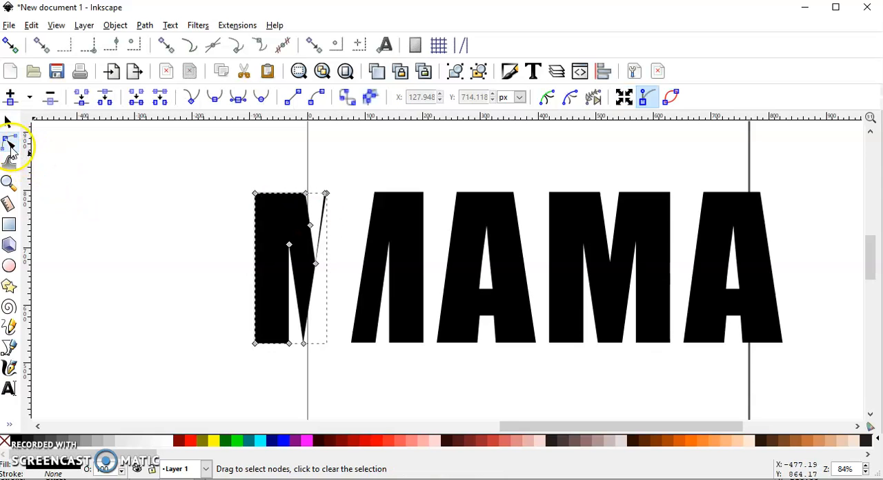
left_click_drag(320, 180, 340, 211)
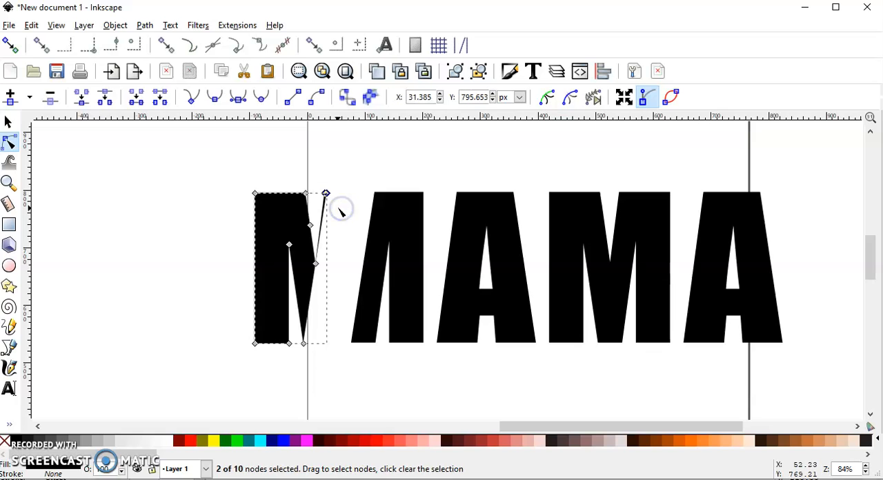
key("Delete")
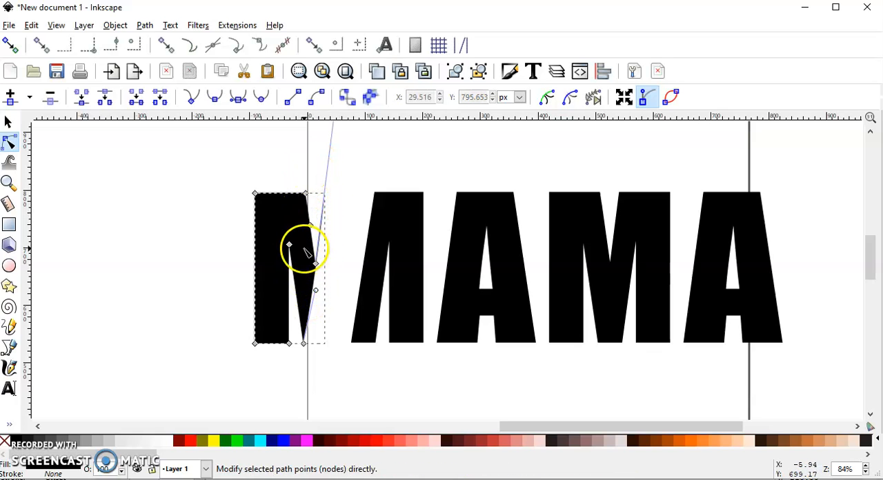
scroll(300, 183, "down", 1)
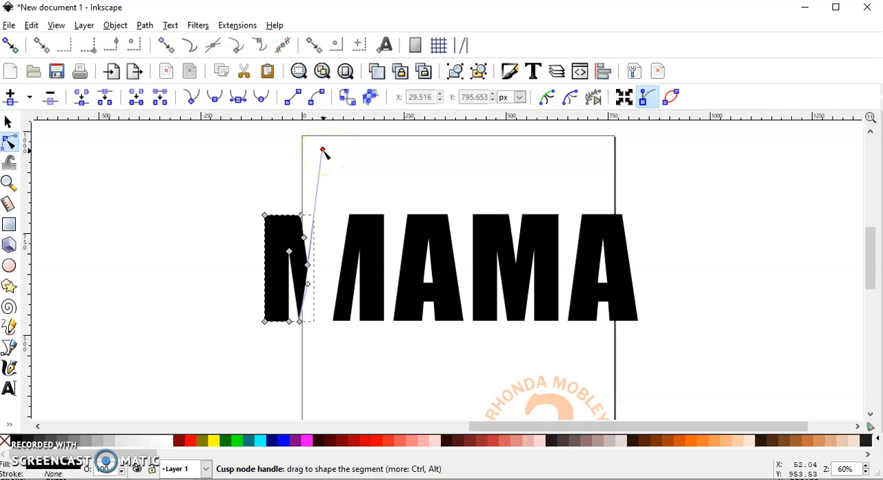
left_click(323, 150, "ctrl")
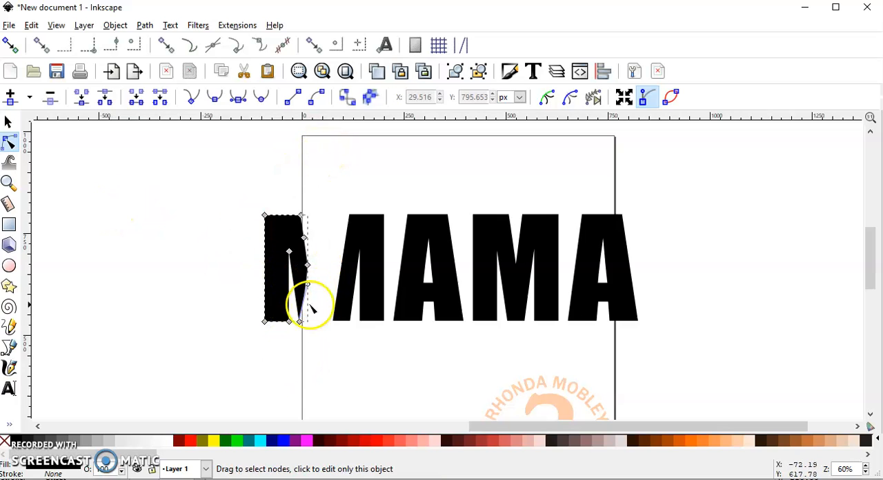
- Move the cleaned left M piece back against its right half to rebuild the letter, and deselect it
left_click(9, 122)
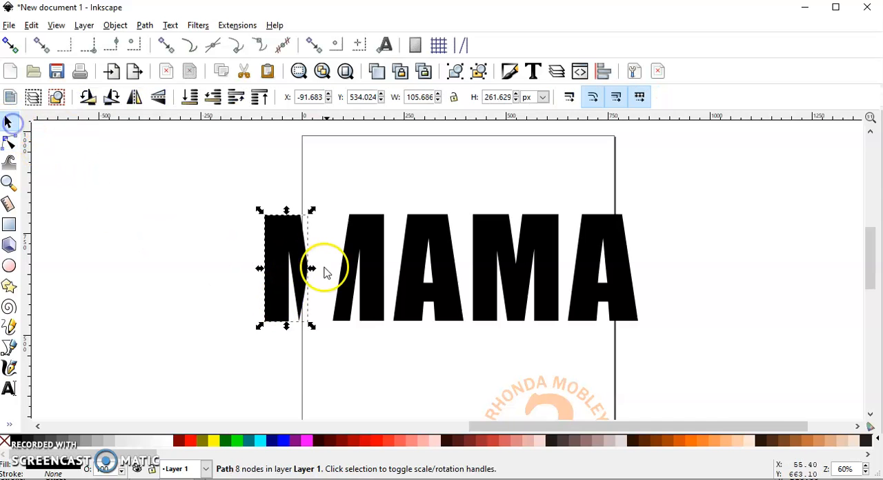
left_click_drag(274, 272, 329, 261)
scroll(334, 279, "up", 3, "ctrl")
scroll(307, 253, "down", 3, "ctrl")
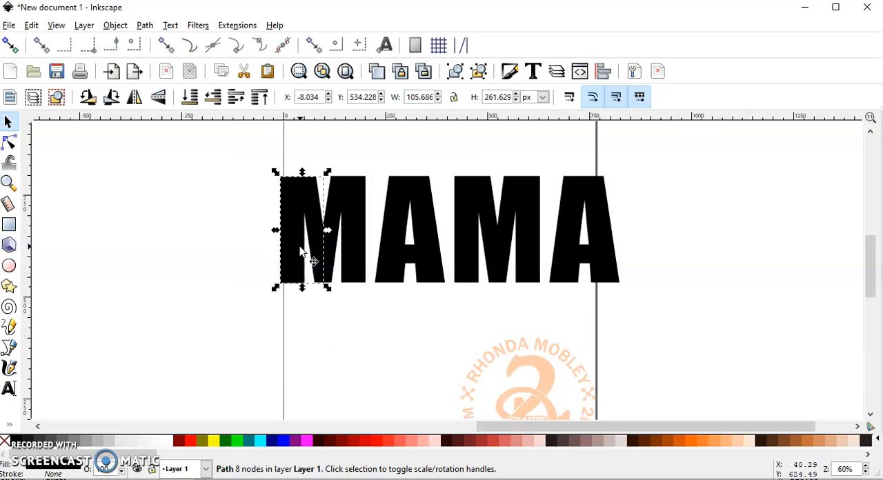
left_click(237, 271)
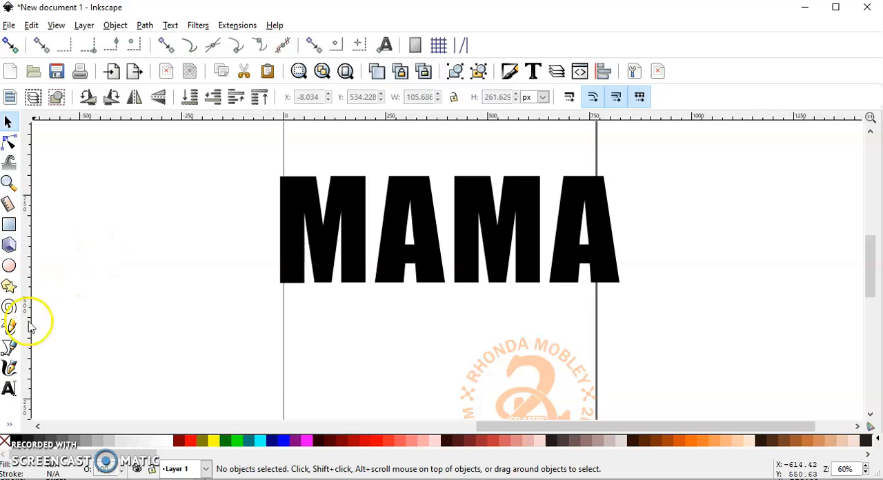
- Draw a diagonal line about 152 px wide and 304 px tall across the first A, from beyond its upper-right corner past its lower-left corner
left_click(10, 348)
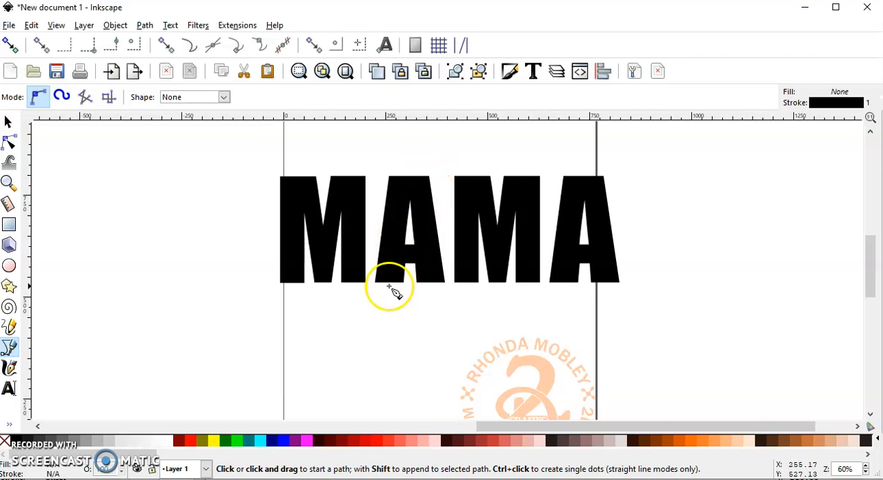
left_click(433, 166)
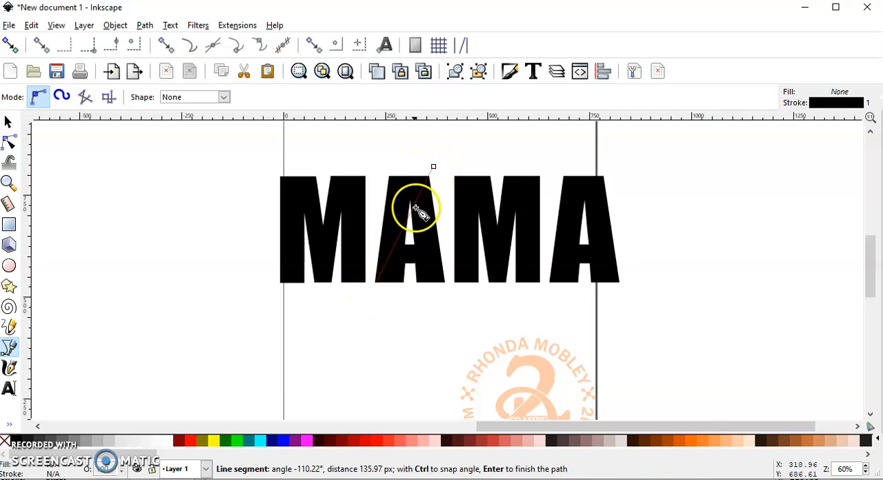
scroll(437, 165, "up", 2, "ctrl")
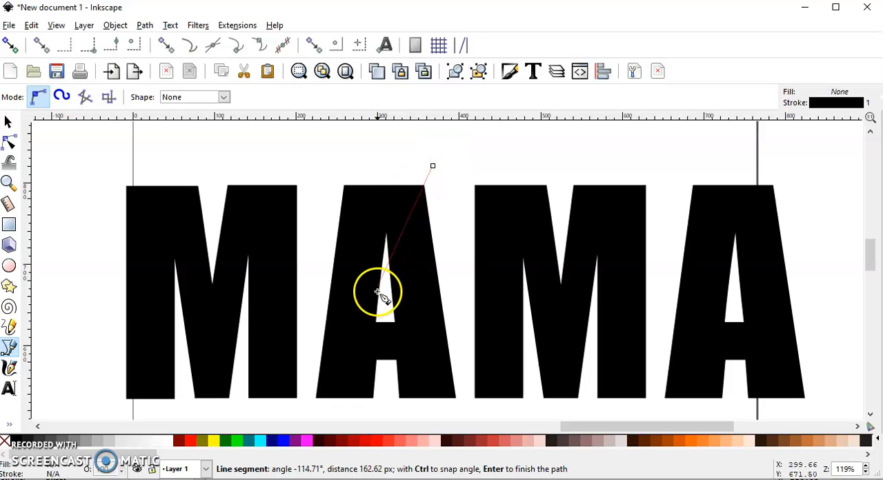
scroll(372, 304, "up", 1, "ctrl")
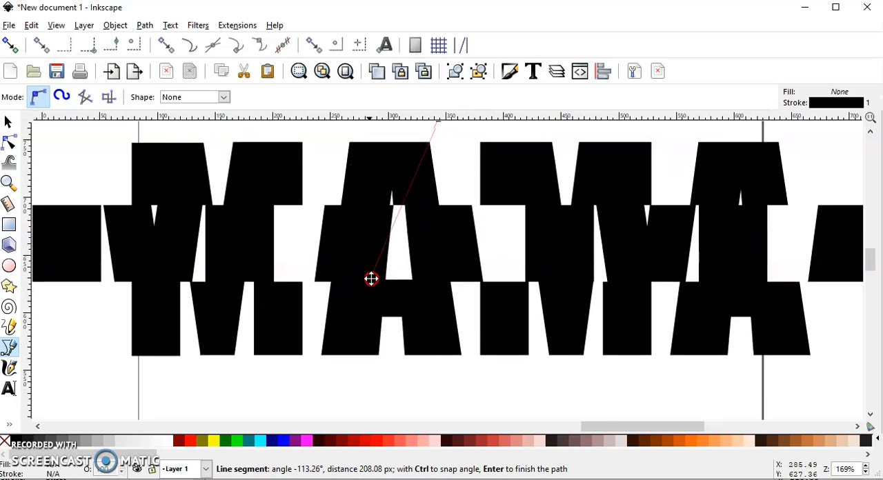
middle_click(371, 279)
scroll(366, 282, "down", 1, "ctrl")
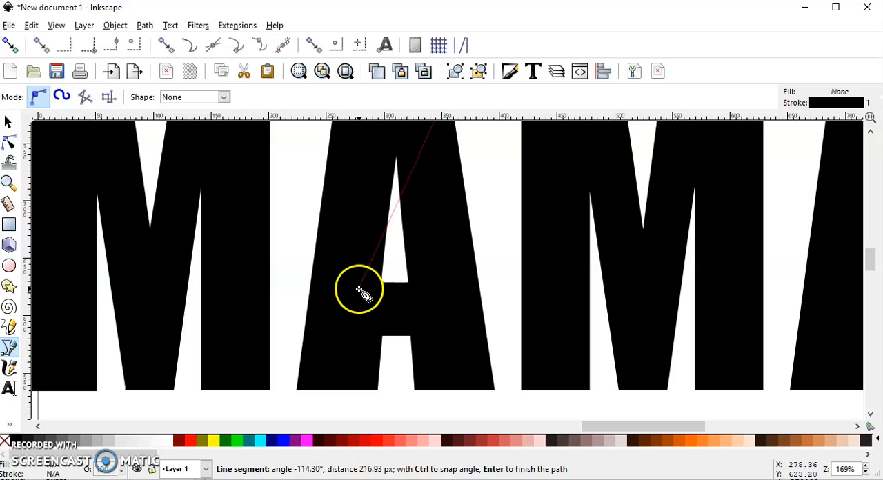
scroll(360, 211, "down", 1, "ctrl")
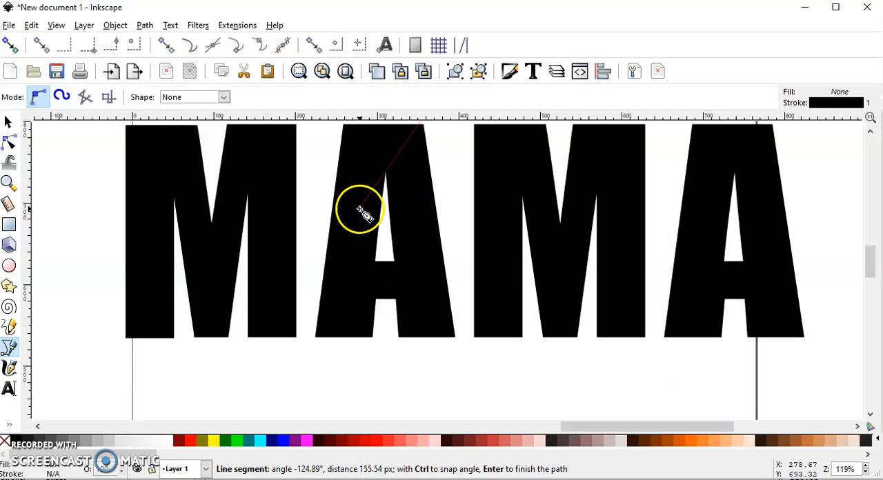
left_click(334, 338)
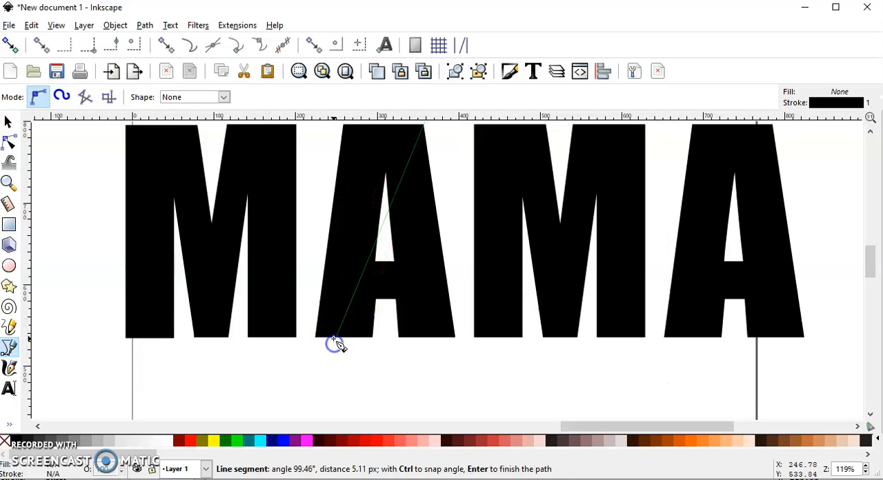
key("BackSpace")
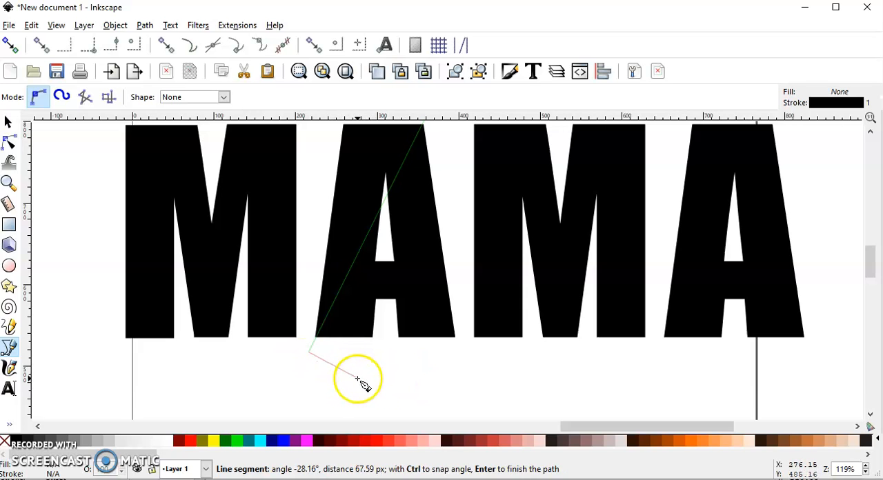
key("Return")
scroll(185, 235, "down", 2)
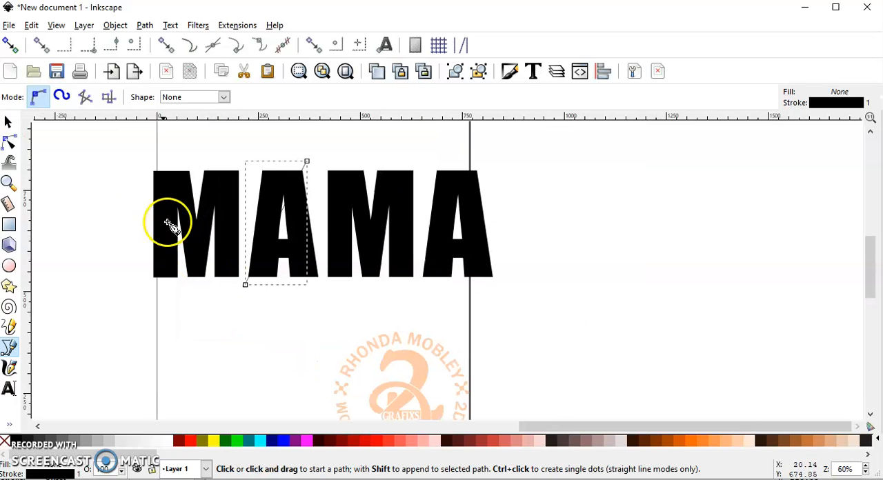
- Split the first A into two pieces along the diagonal line with Division, and deselect the result
left_click(8, 122)
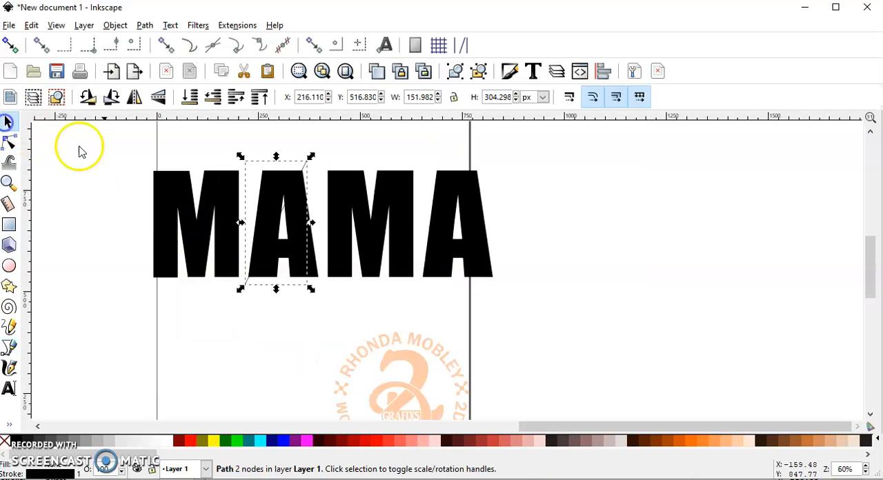
left_click(266, 178, "shift")
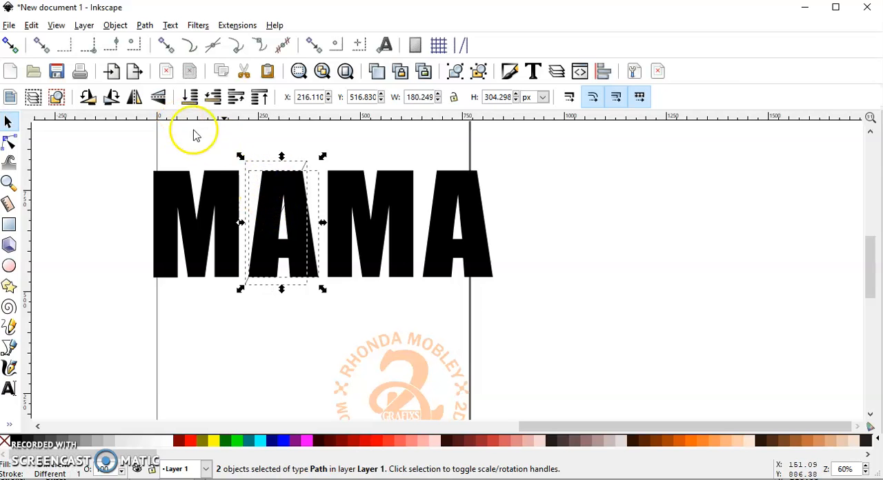
left_click(144, 25)
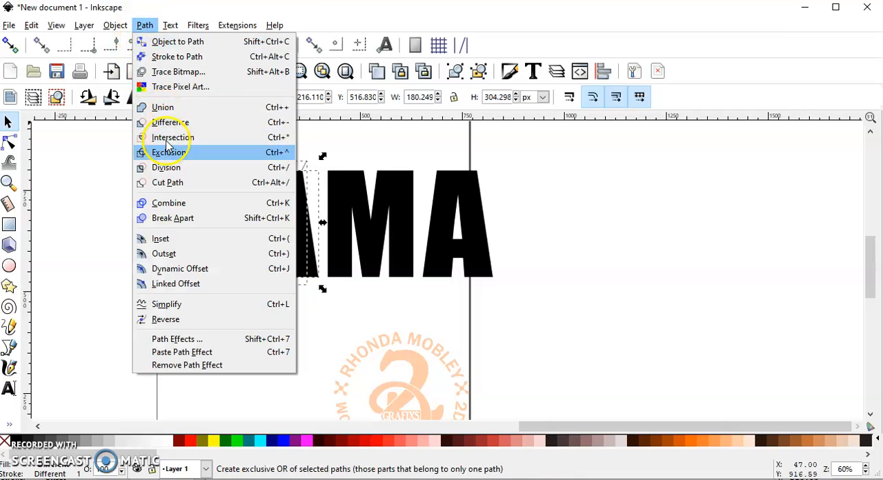
left_click(178, 173)
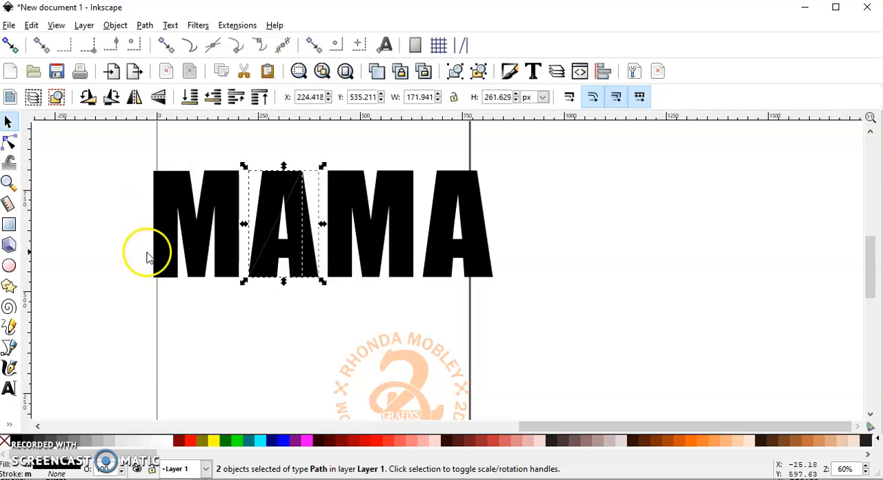
left_click(106, 235)
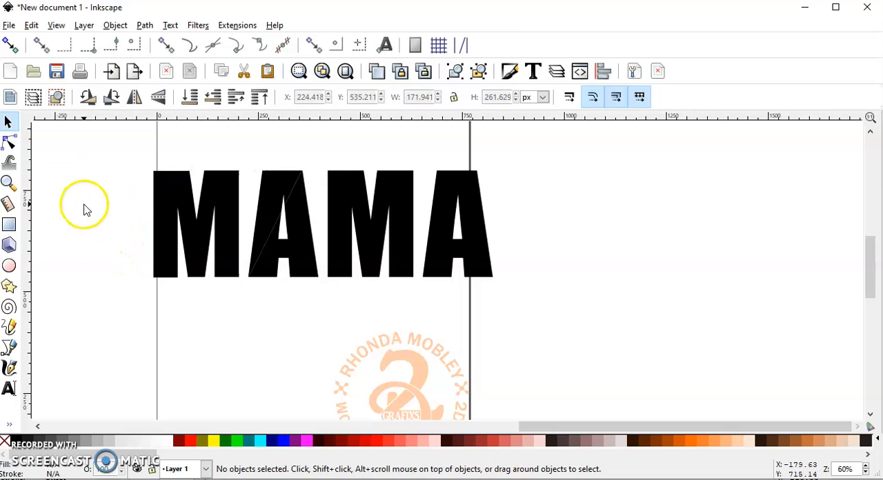
- Pull the upper-left piece of the first A away from the rest to test the split, and undo the move
left_click(274, 179)
left_click_drag(275, 180, 266, 164)
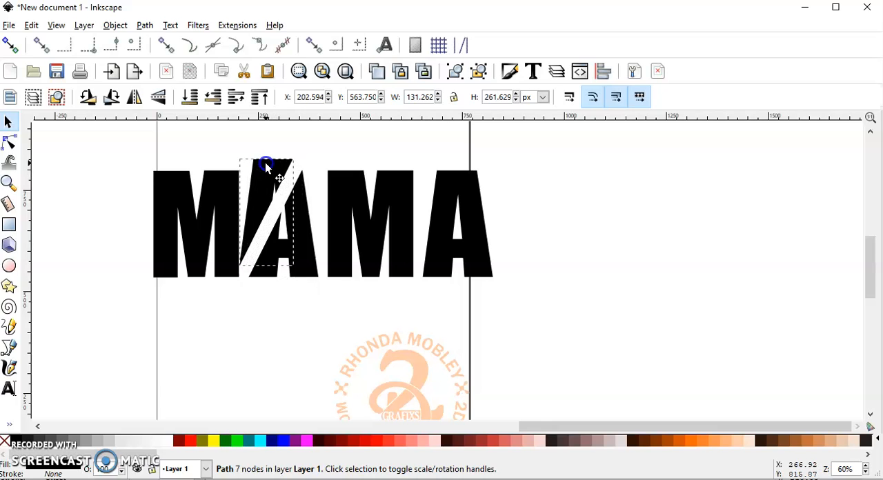
key("ctrl")
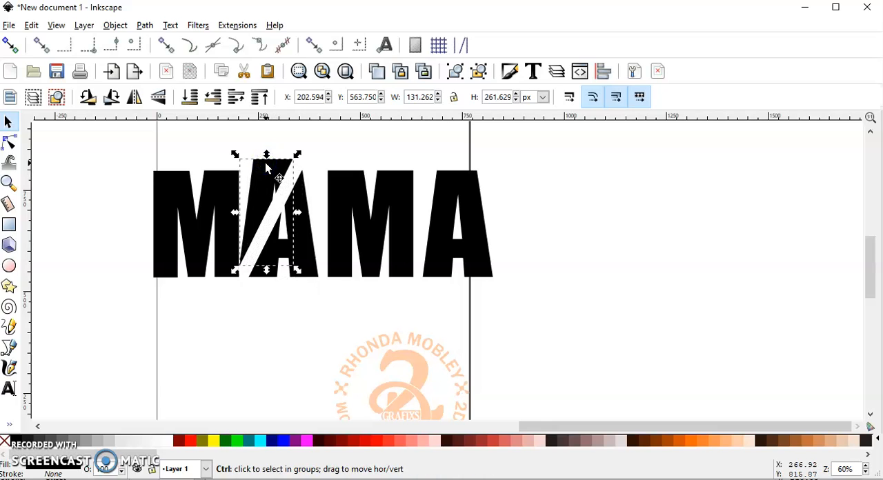
key("ctrl+z")
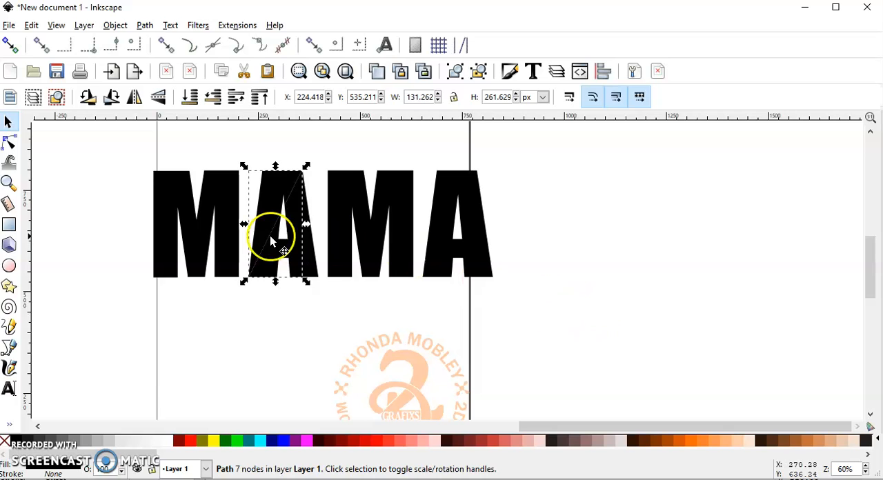
- Replace the uncut second M and A with a duplicate of the split first M and A, placed level beside the originals
left_click_drag(522, 304, 319, 153)
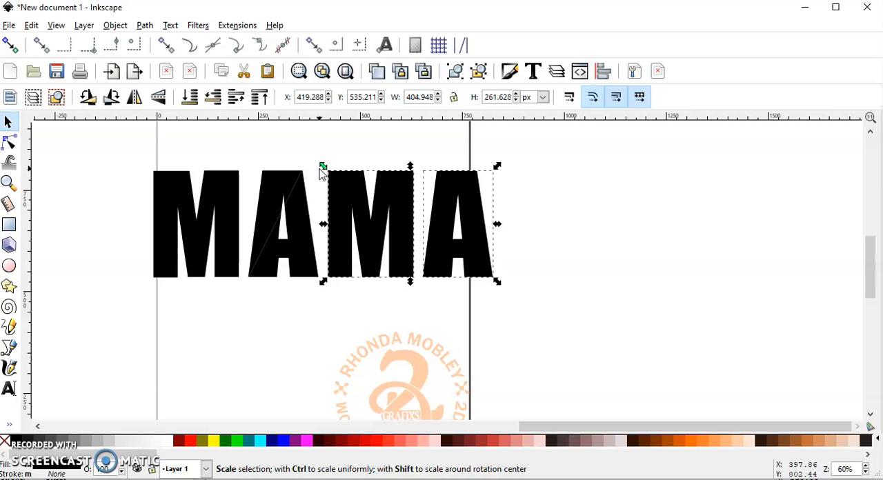
key("Delete")
left_click_drag(344, 312, 112, 147)
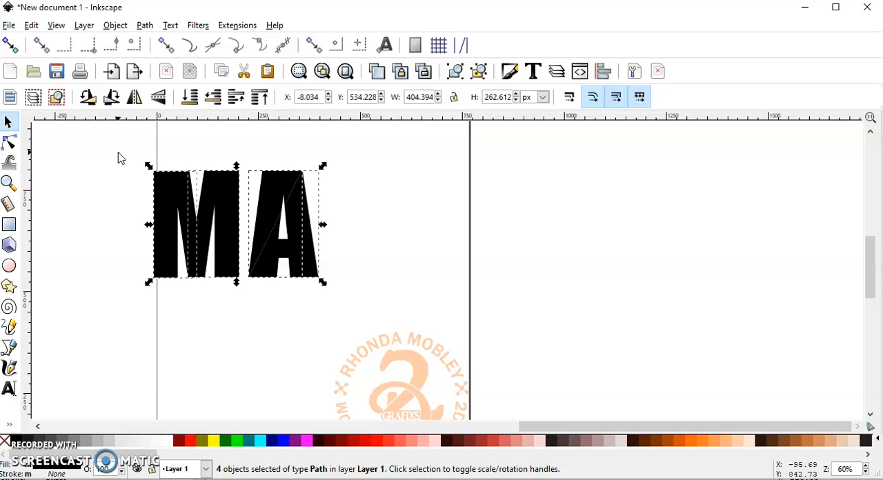
key("ctrl+d")
left_click_drag(168, 193, 347, 206)
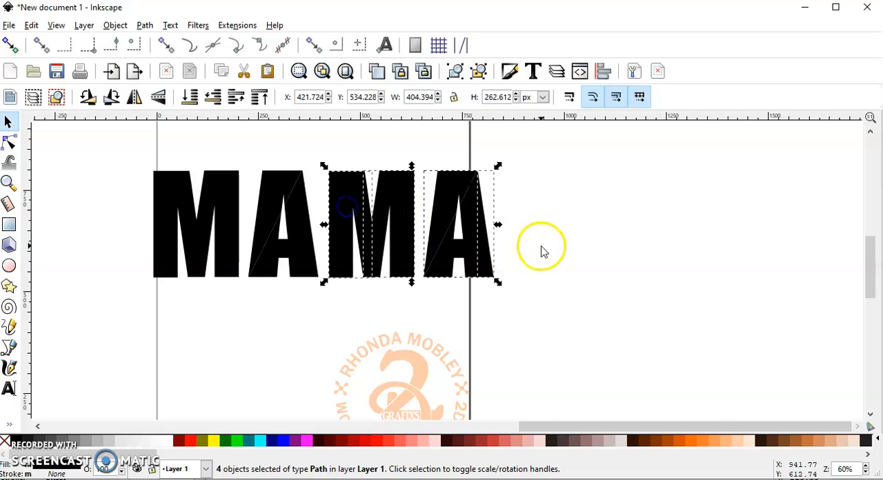
left_click(542, 251)
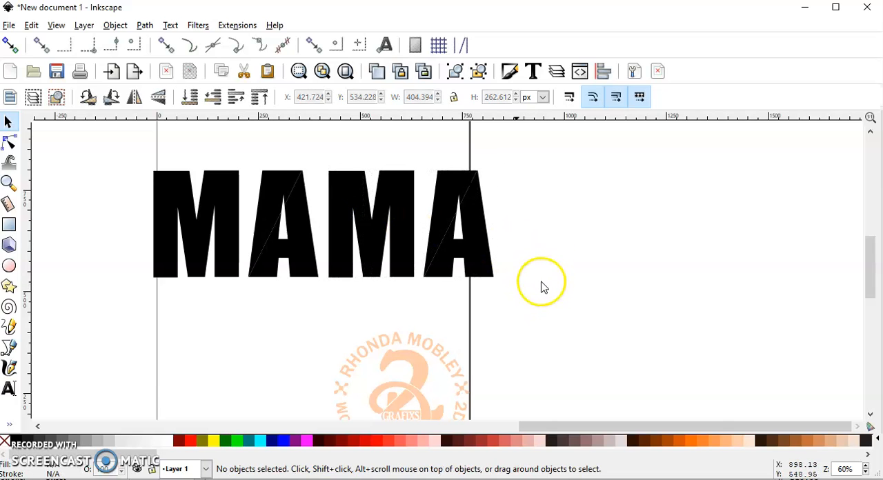
- Check the left piece of each letter by selecting them one after another, and clear the selection
left_click(174, 200)
left_click(262, 193)
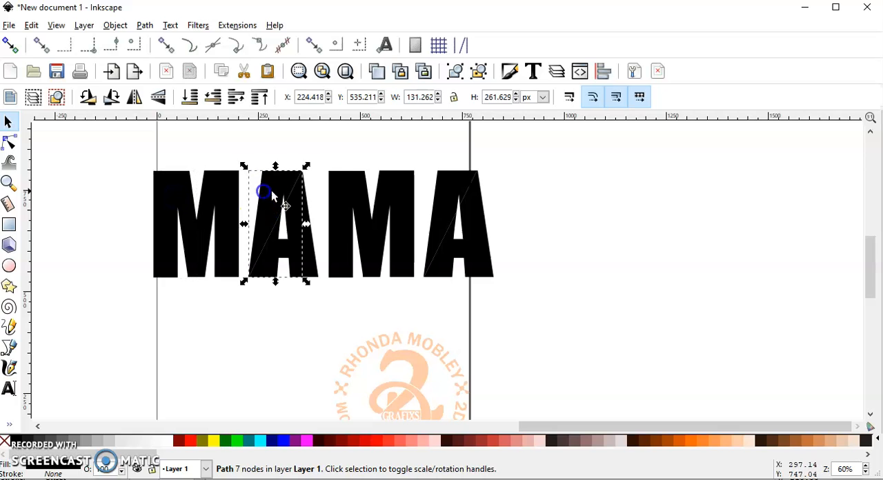
left_click(353, 183)
left_click(450, 189)
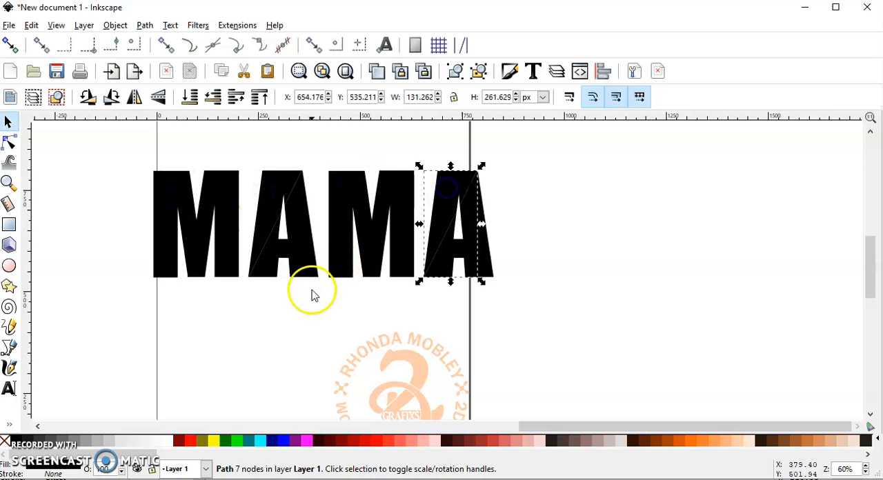
left_click(251, 328)
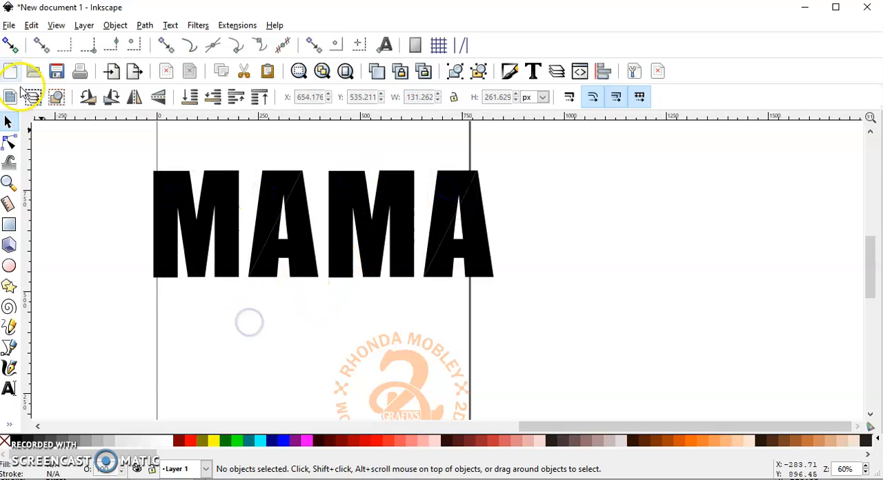
- Import the image "pattern leopard.jpg" and place it to the right of the MAMA lettering
left_click(10, 25)
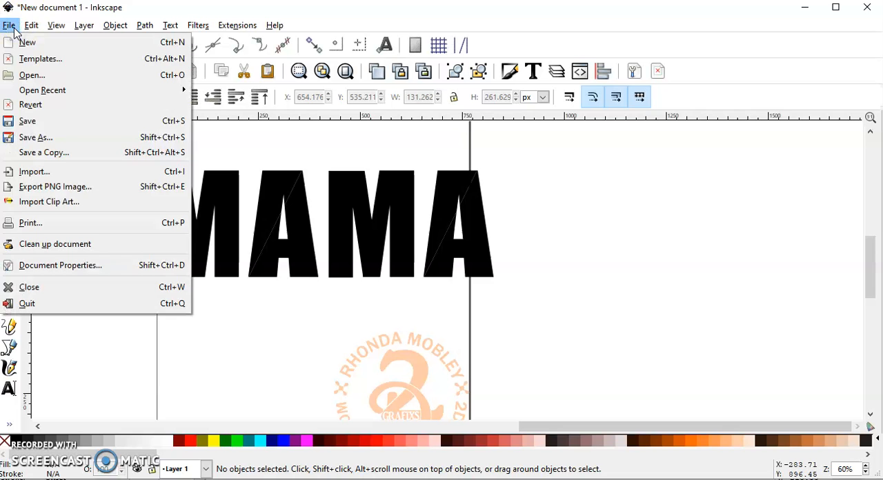
left_click(60, 172)
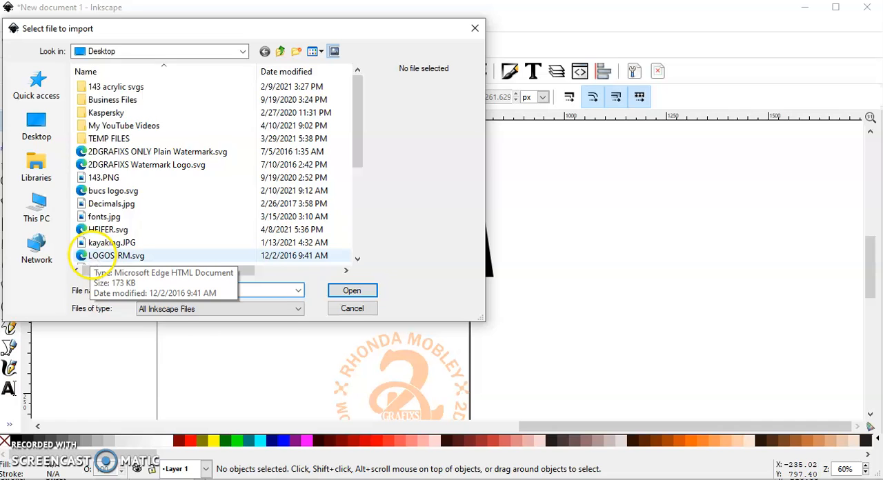
type("patt")
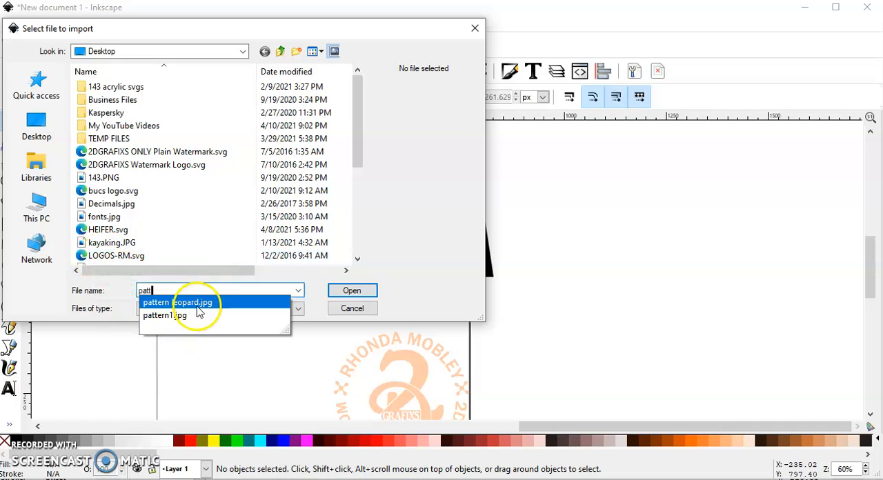
left_click(206, 305)
left_click(348, 291)
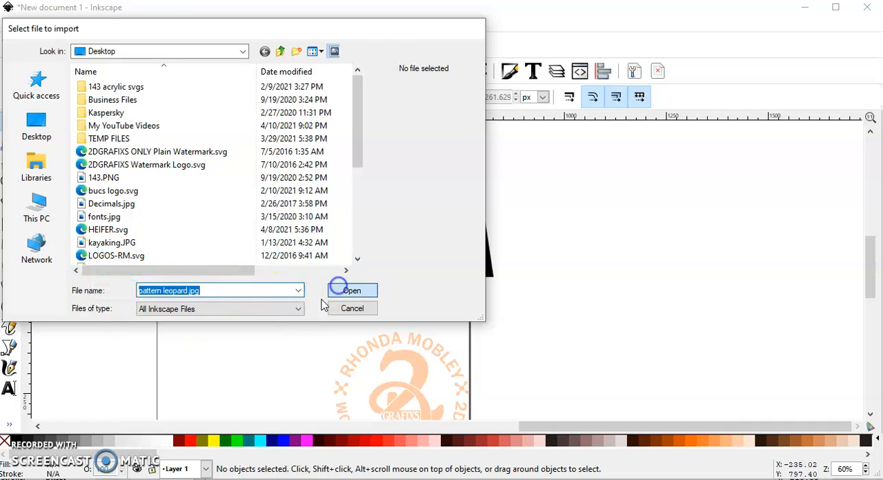
left_click(506, 338)
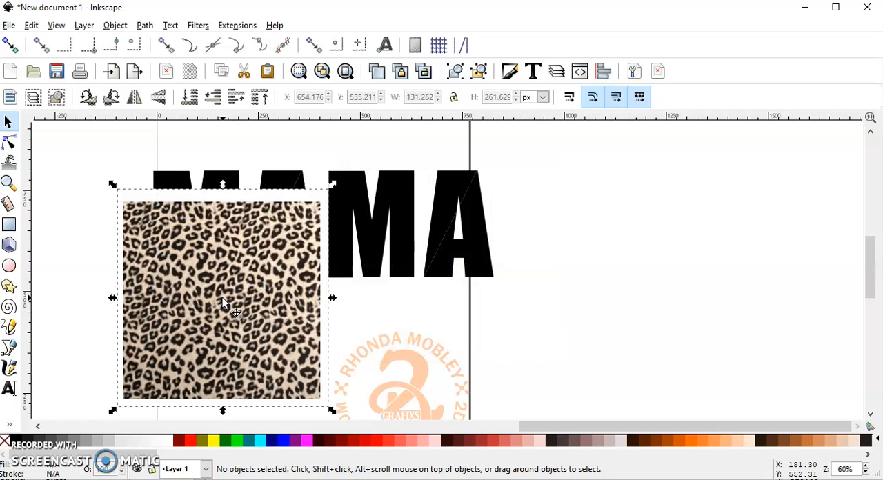
left_click_drag(211, 289, 615, 223)
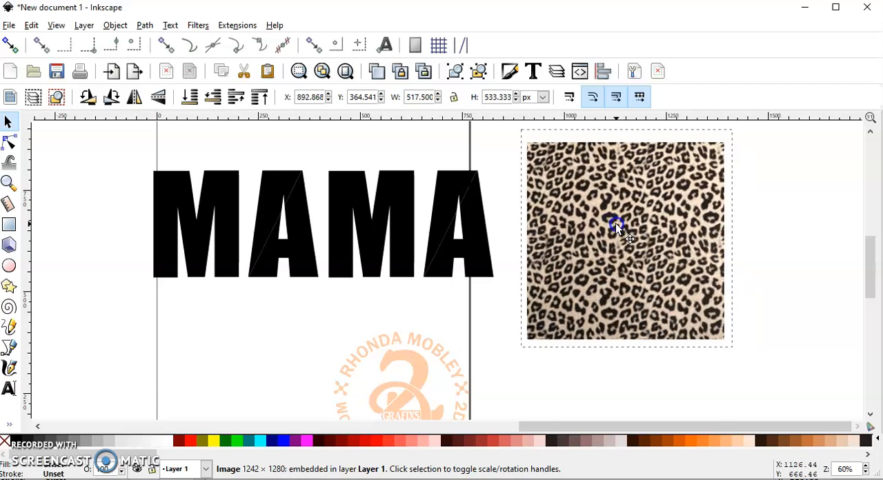
left_click(163, 194)
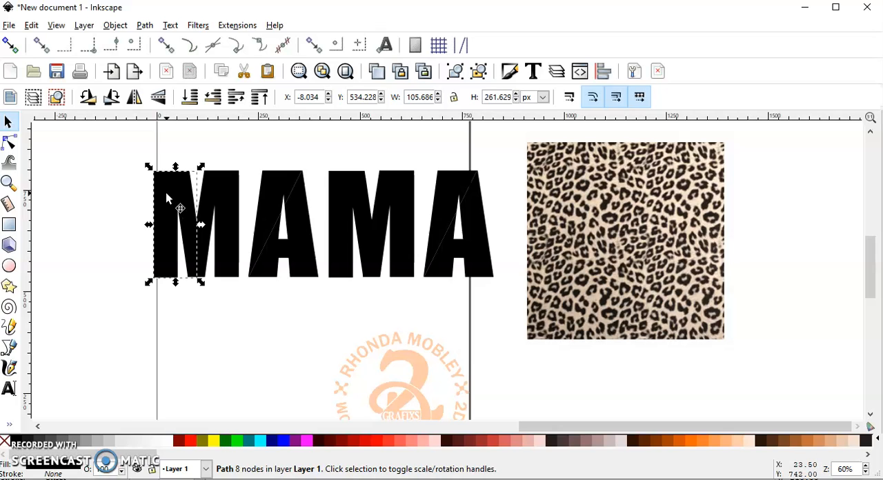
key("shift")
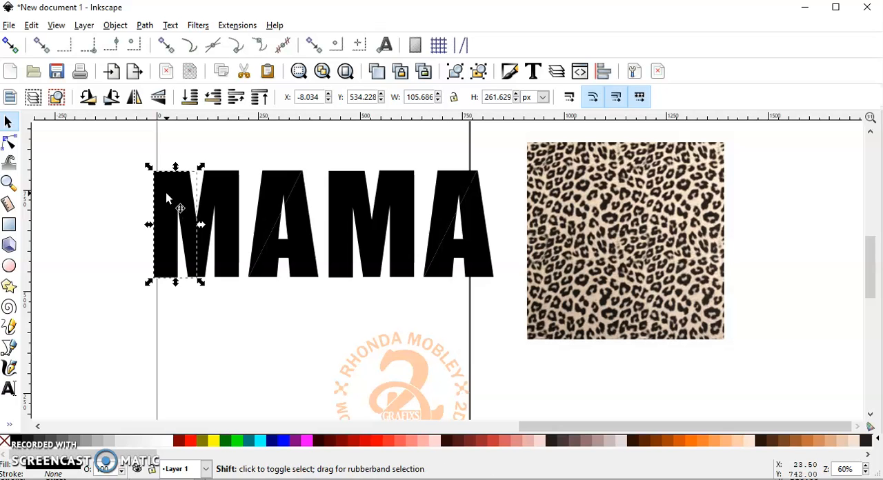
left_click(264, 204, "shift")
left_click(343, 188, "shift")
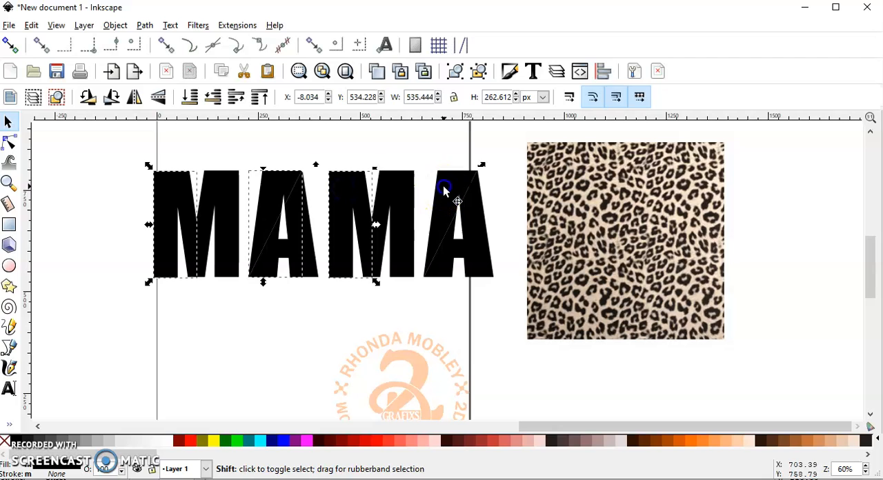
left_click(445, 191, "shift")
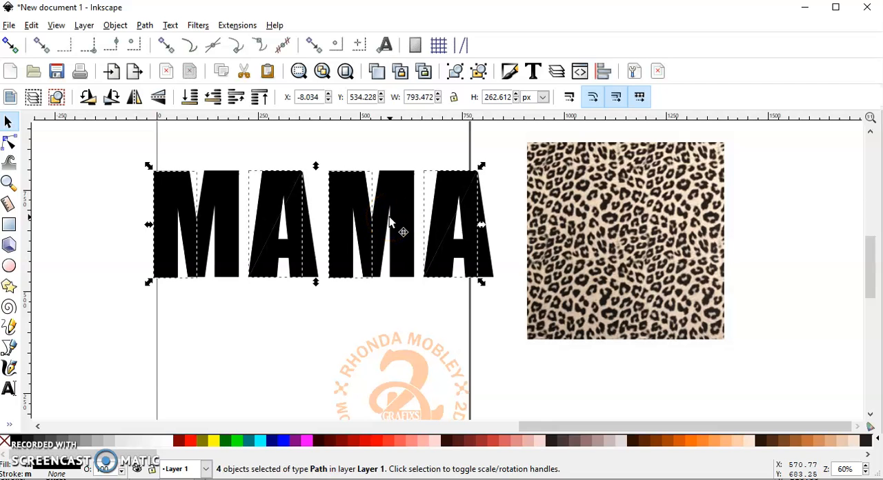
left_click_drag(396, 197, 645, 211)
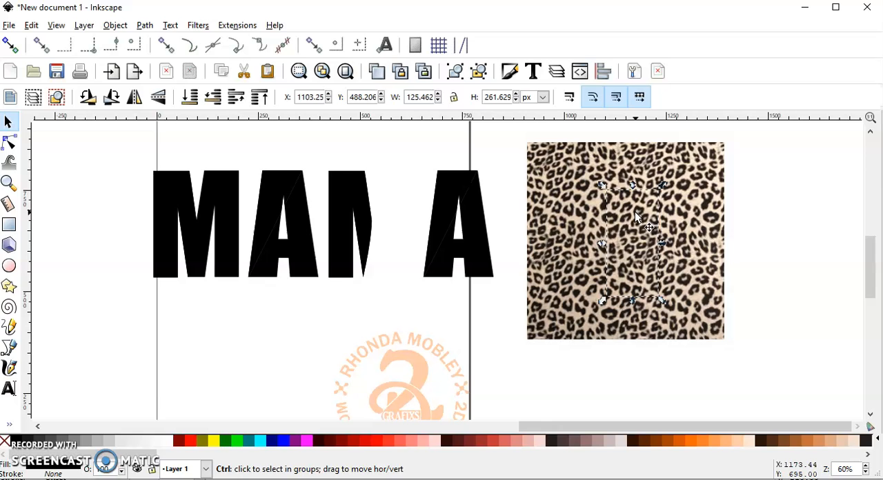
key("ctrl+z")
- Duplicate the left piece of each MAMA letter and place the four copies together over the leopard image
left_click(419, 209)
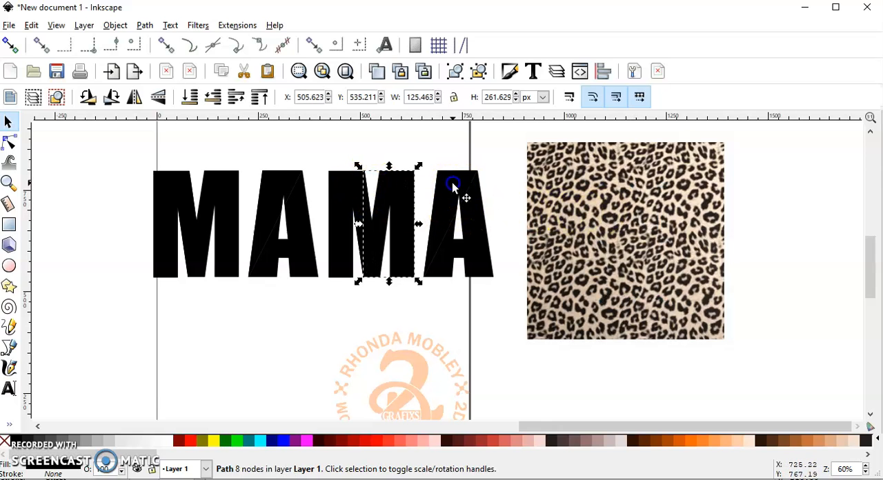
left_click(452, 184)
left_click(345, 183, "shift")
left_click(267, 192, "shift")
left_click(167, 193, "shift")
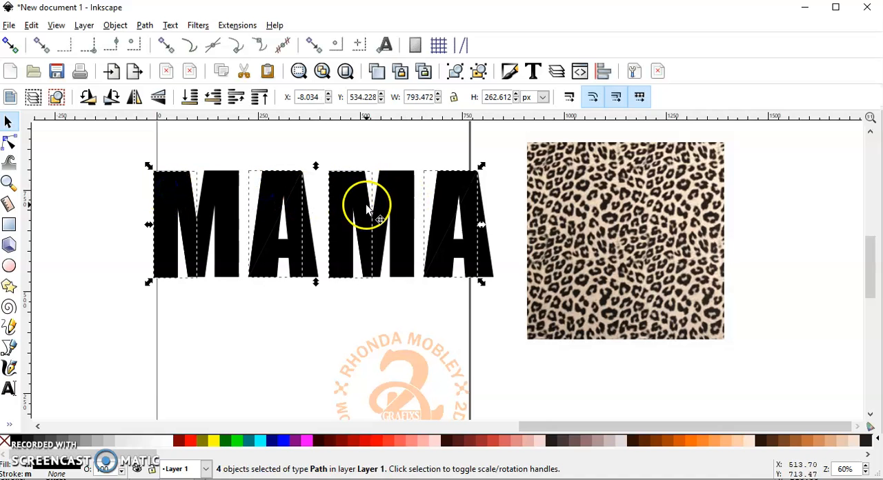
left_click_drag(447, 187, 844, 214)
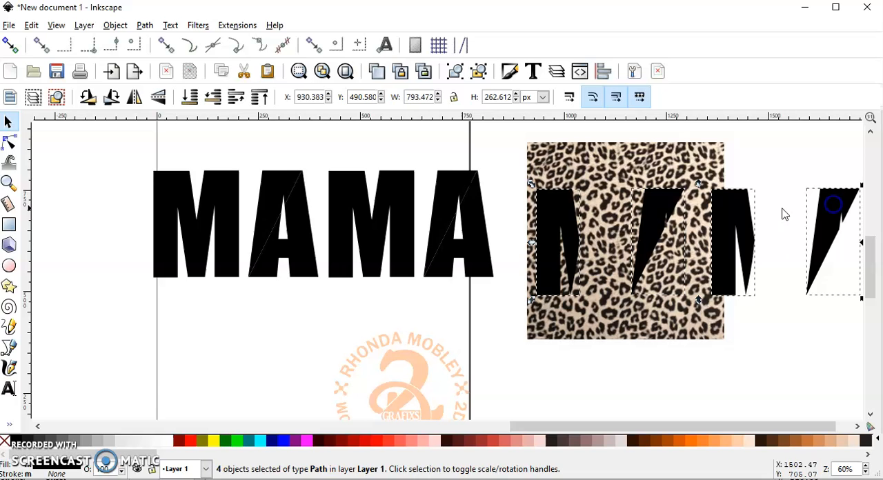
left_click(433, 184)
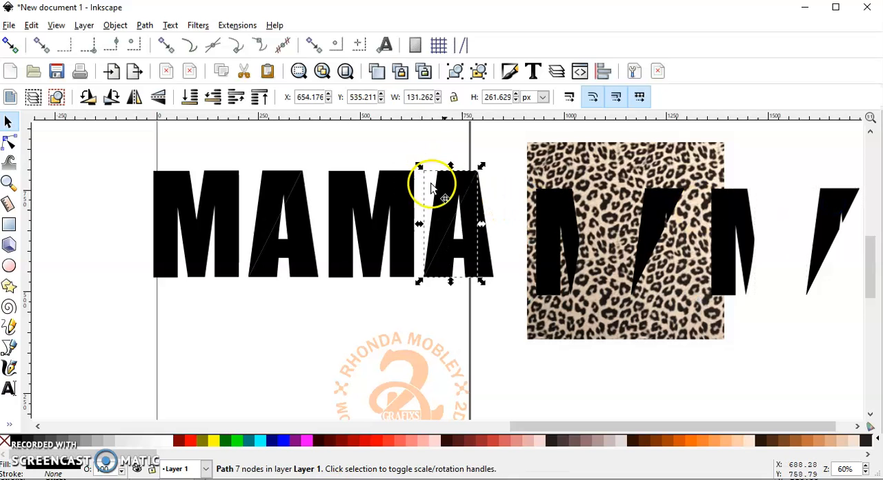
- Enlarge the leopard image to about 918 by 946 px and position it so it covers all four duplicated pieces
scroll(633, 298, "down", 1)
left_click_drag(634, 298, 466, 275)
left_click(491, 273)
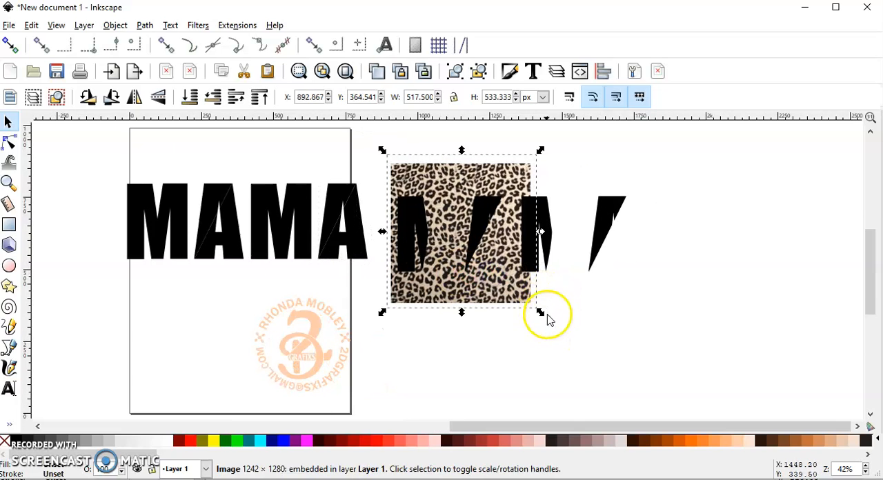
left_click_drag(541, 312, 750, 415)
left_click_drag(531, 315, 541, 293)
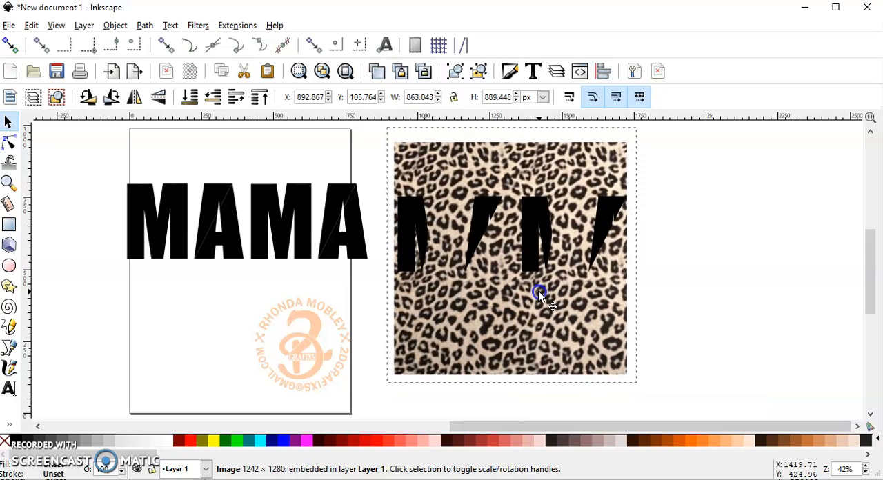
left_click_drag(641, 391, 667, 406)
mouse_move(617, 357)
left_mouse_down()
mouse_move(591, 350)
mouse_move(601, 350)
left_mouse_up()
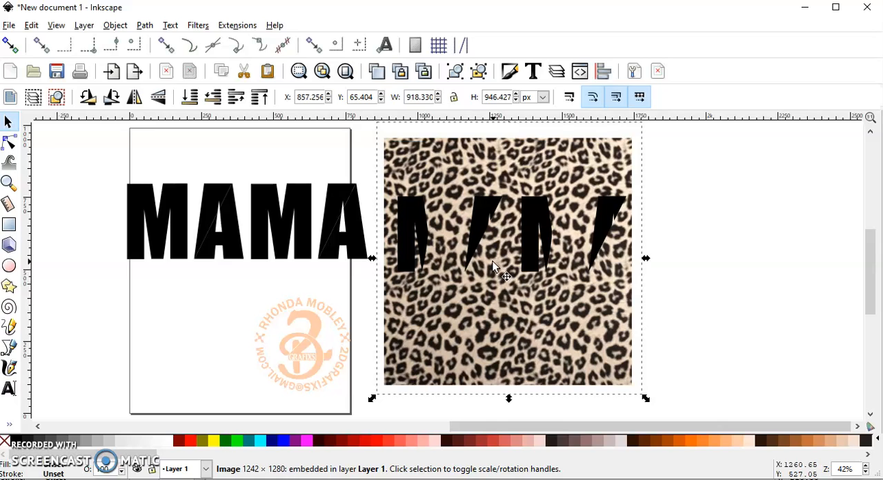
- Group the four duplicated black letter pieces lying over the leopard image
left_click(673, 412)
left_click_drag(672, 410, 373, 126)
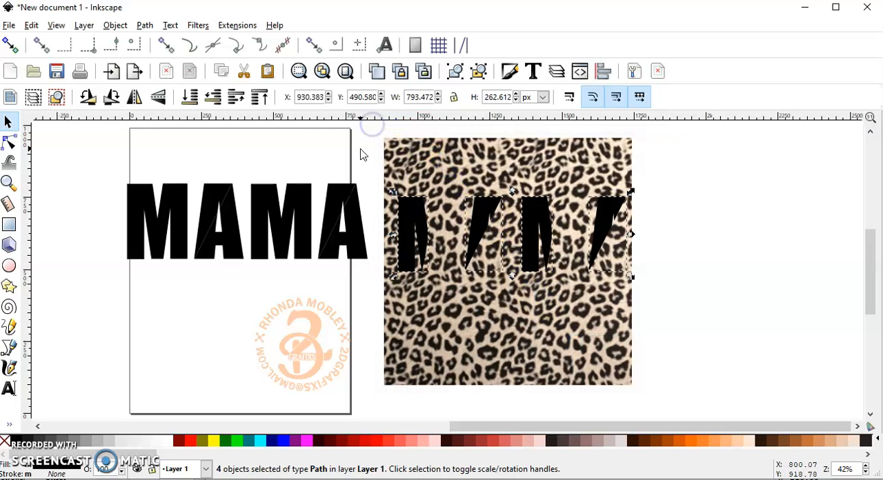
left_click(782, 233)
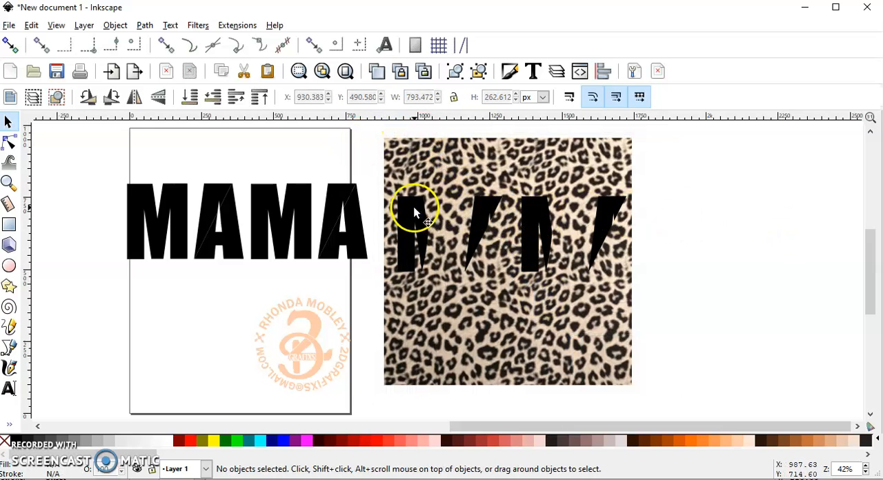
left_click(413, 207)
left_click(492, 211, "shift")
left_click(537, 205, "shift")
left_click(604, 209, "shift")
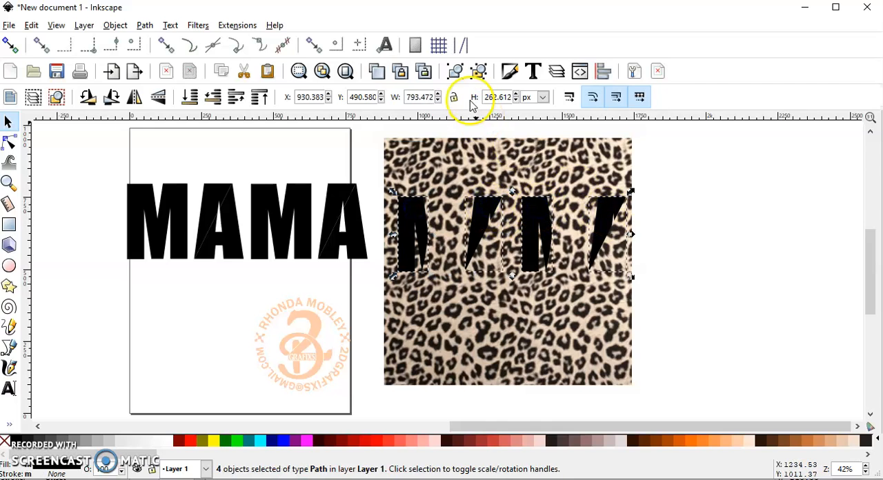
left_click(456, 76)
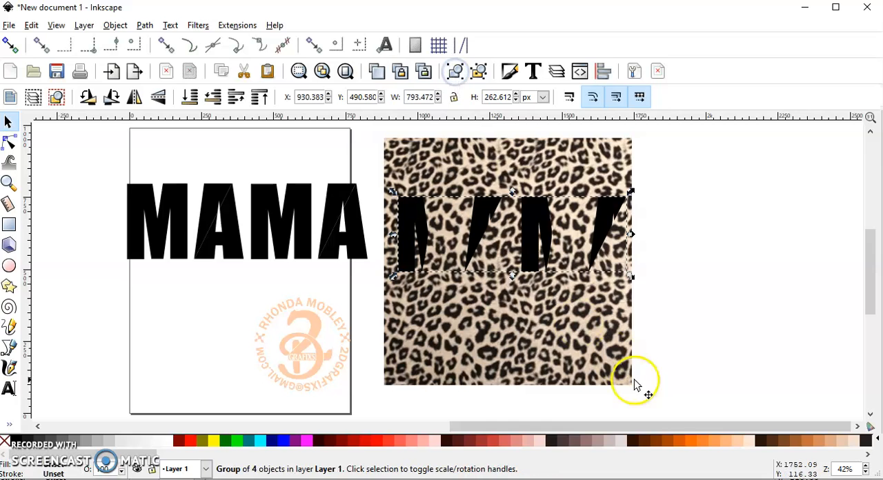
- Clip the leopard image to the grouped letter pieces
left_click_drag(667, 407, 378, 129)
left_click_drag(651, 402, 375, 132)
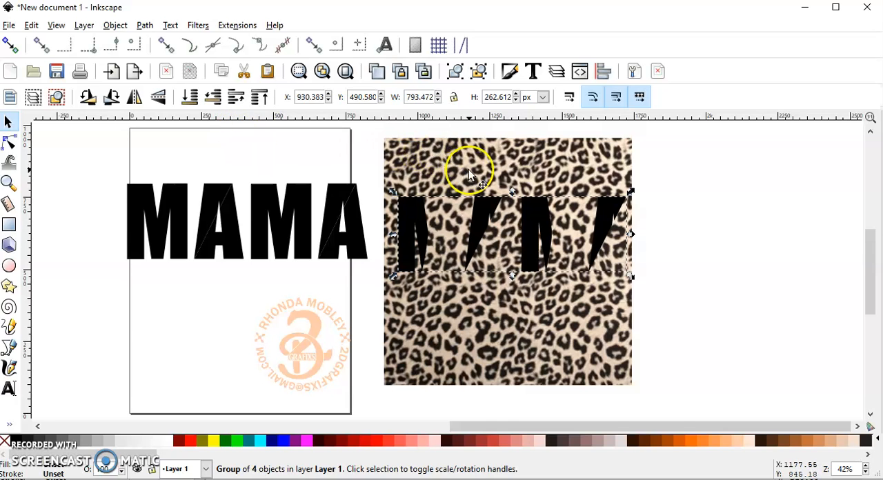
scroll(469, 172, "up", 4)
scroll(131, 189, "down", 3)
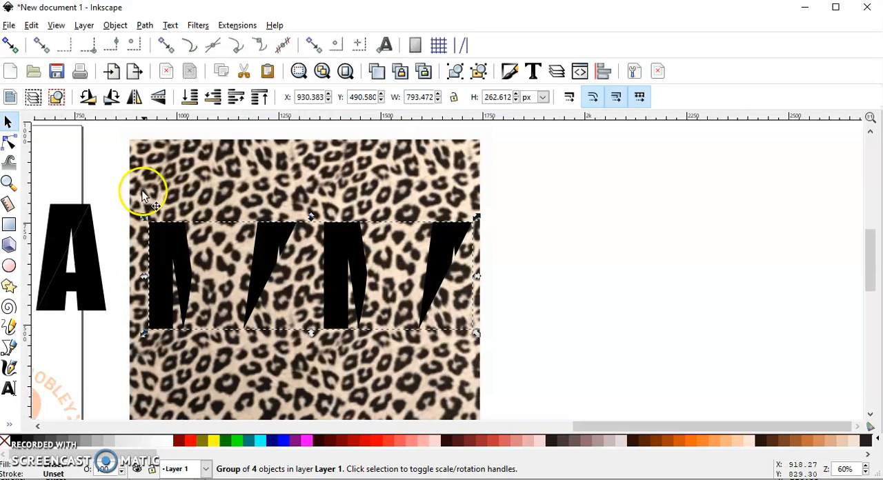
left_click(163, 165, "shift")
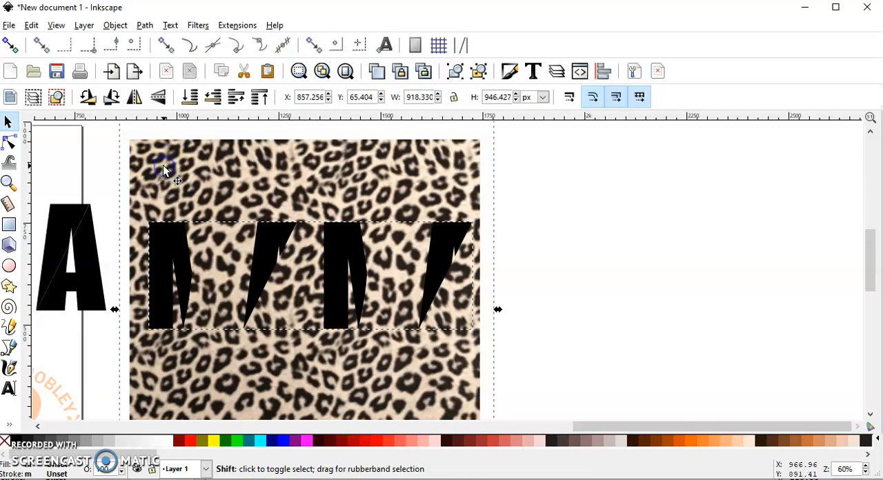
scroll(156, 170, "down", 4)
scroll(169, 177, "up", 4)
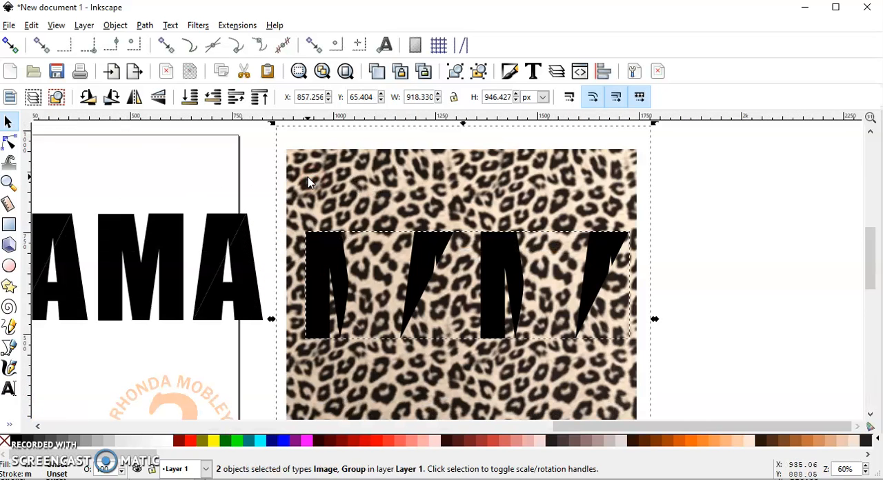
scroll(308, 179, "down", 2)
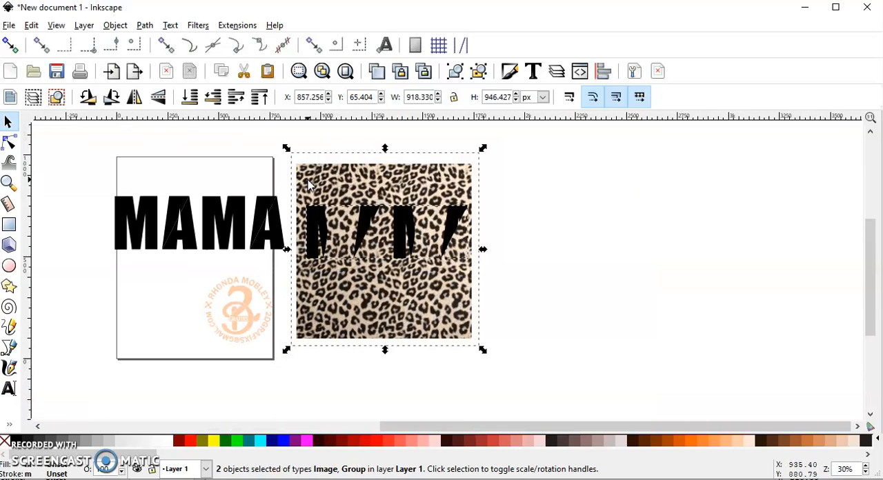
left_click(112, 25)
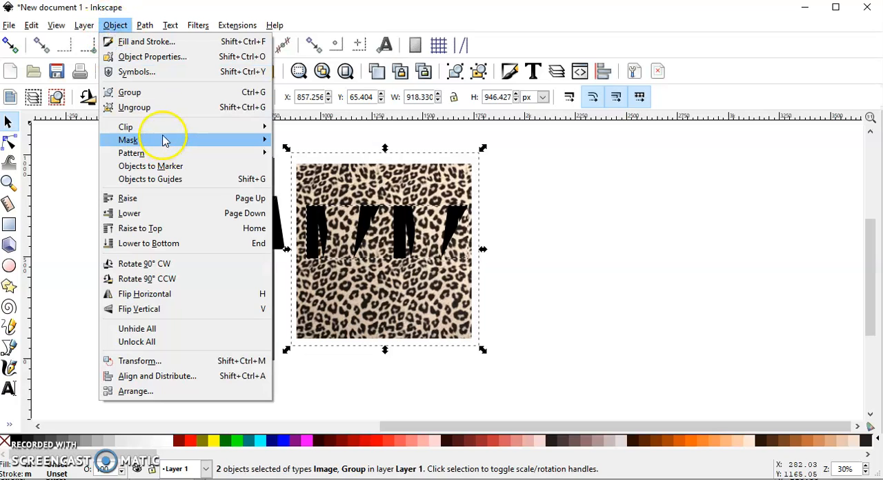
mouse_move(159, 129)
left_click(290, 128)
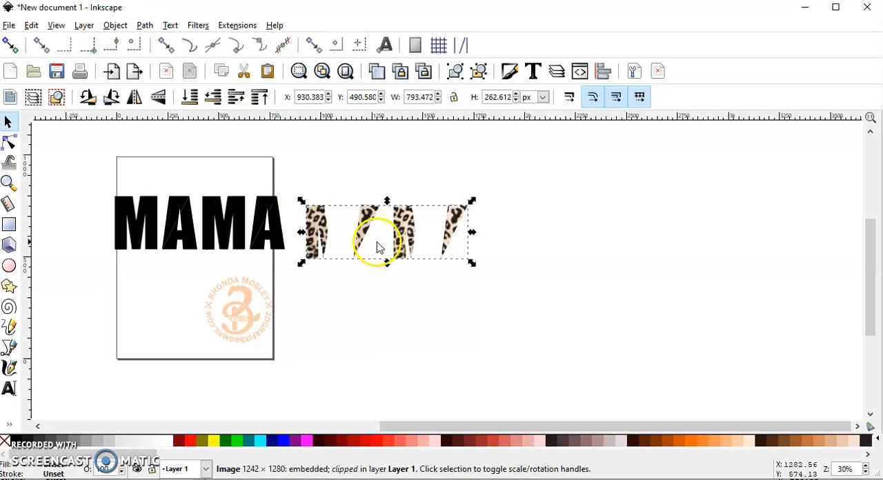
- Place the clipped leopard pieces exactly over the left halves of the black MAMA letters
left_click_drag(370, 213, 178, 208)
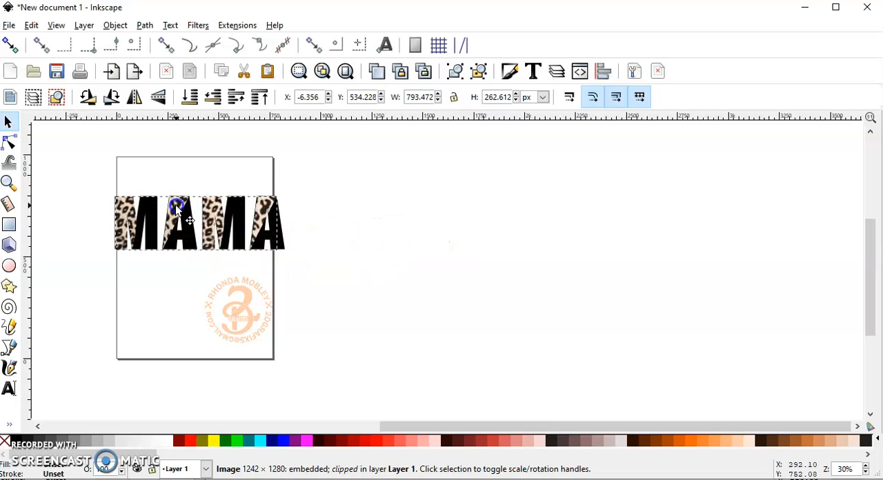
scroll(126, 204, "up", 3)
left_click(274, 204)
left_click_drag(273, 202, 269, 202)
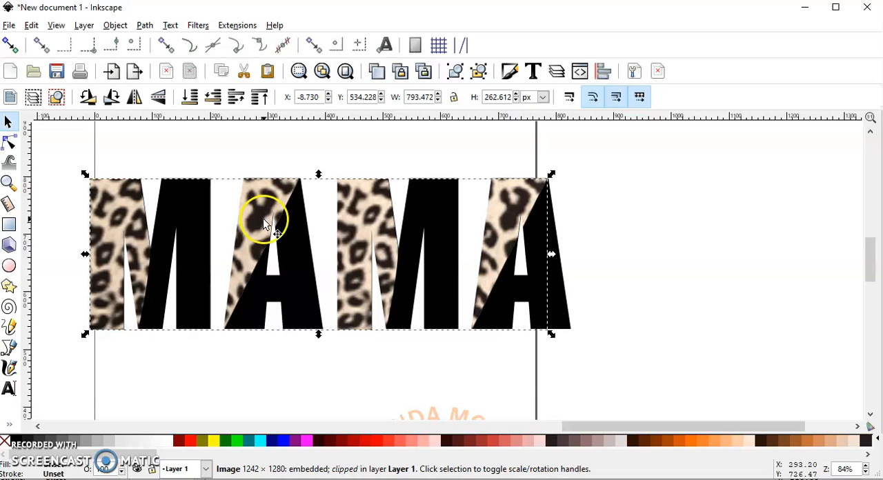
- Move the clipped leopard pieces off the MAMA lettering and delete them
scroll(266, 216, "down", 3)
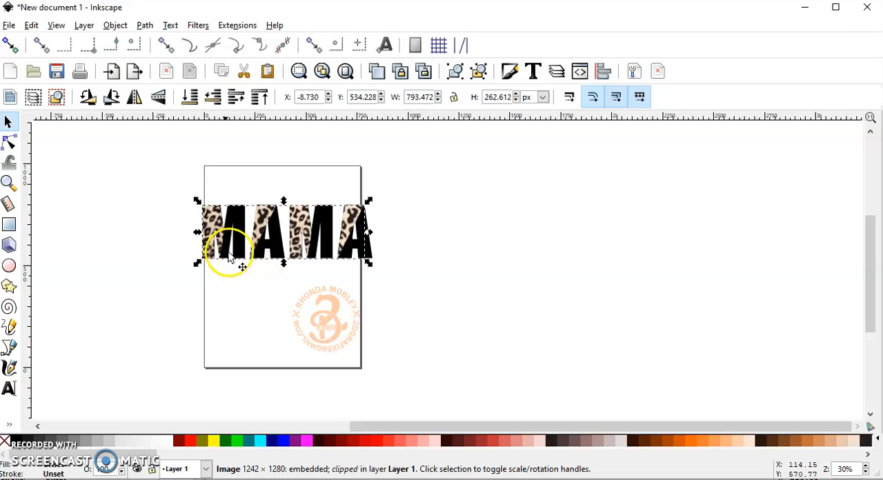
mouse_move(214, 219)
left_mouse_down()
mouse_move(210, 227)
mouse_move(216, 220)
left_mouse_up()
left_click_drag(372, 218, 483, 226)
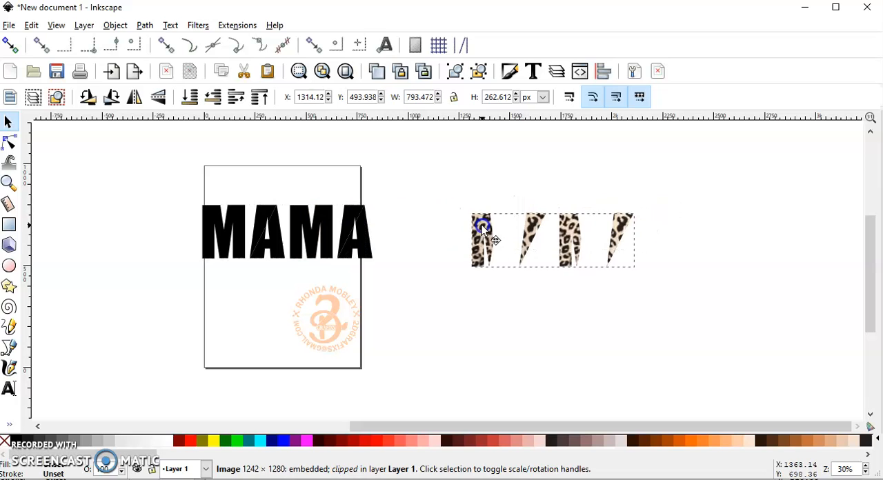
key("Delete")
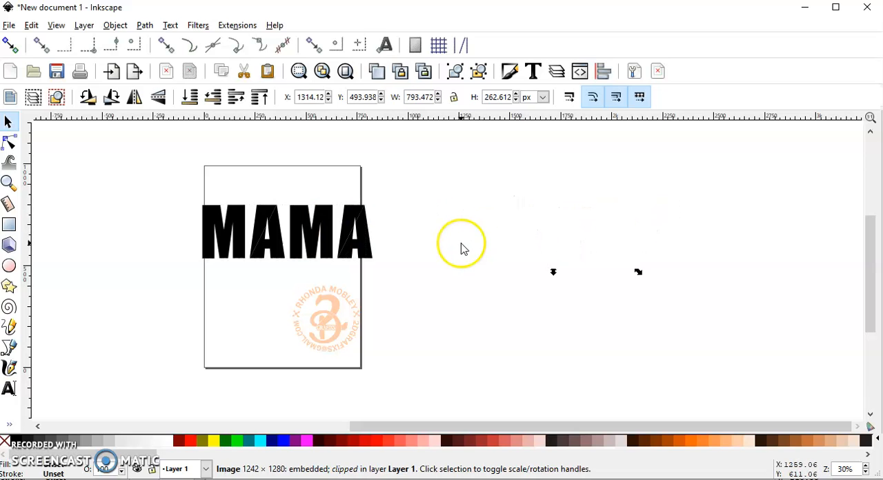
- Shift the left piece of the second A and of the first A to check the splits, undoing each move
left_click_drag(407, 281, 182, 176)
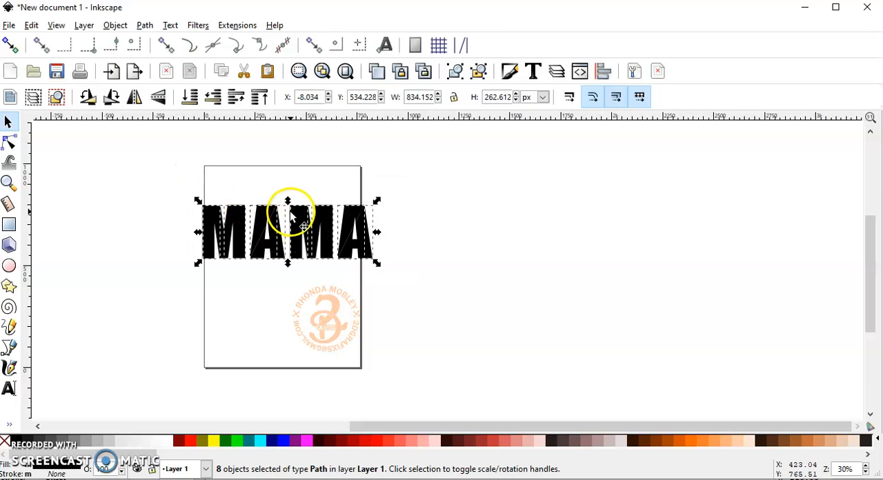
left_click(476, 215)
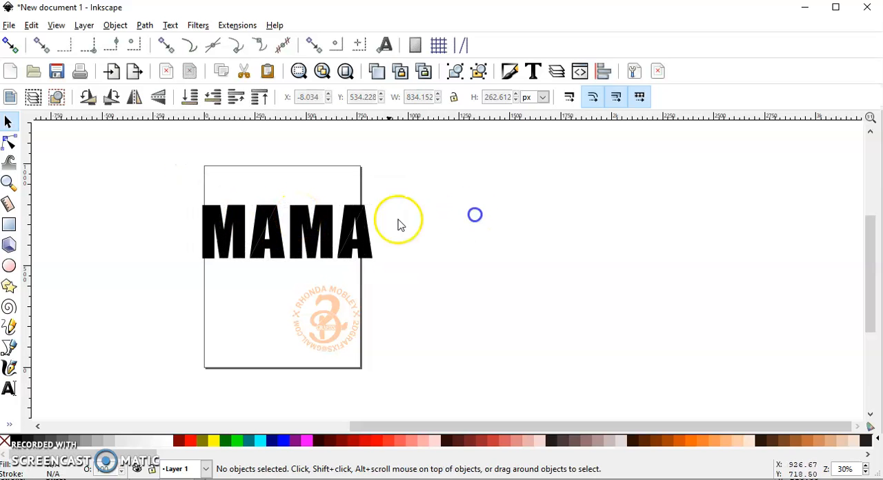
left_click_drag(333, 220, 334, 221)
key("ctrl+z")
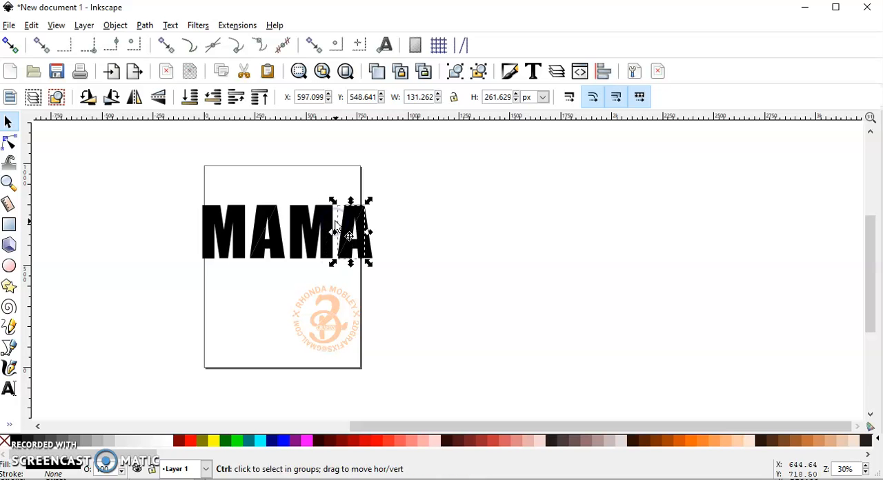
left_click(264, 211)
left_click_drag(265, 216, 257, 217)
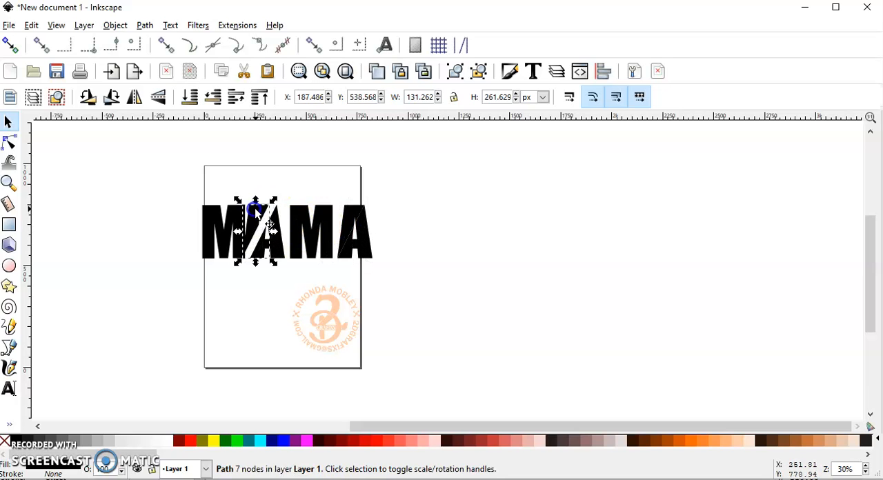
key("ctrl+z")
- Select all eight pieces of the black MAMA lettering, and switch to the Inkscape window with New document 5
left_click_drag(407, 276, 174, 187)
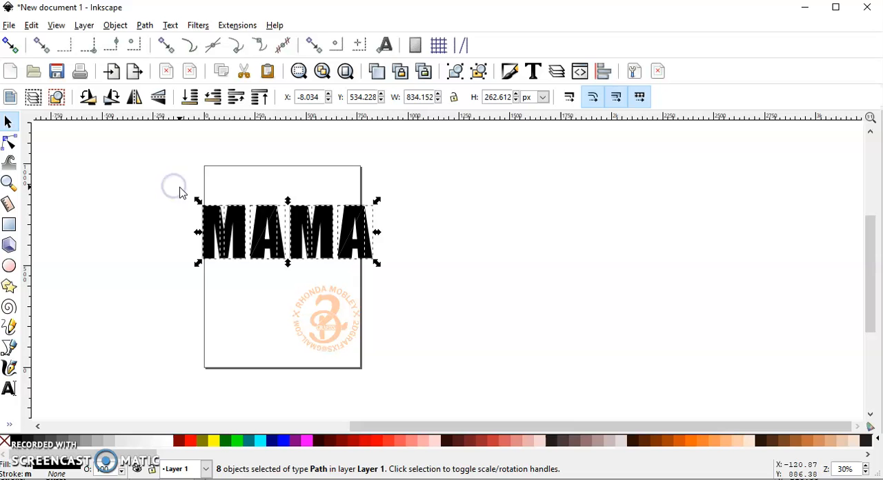
right_click(303, 217)
left_click(337, 315)
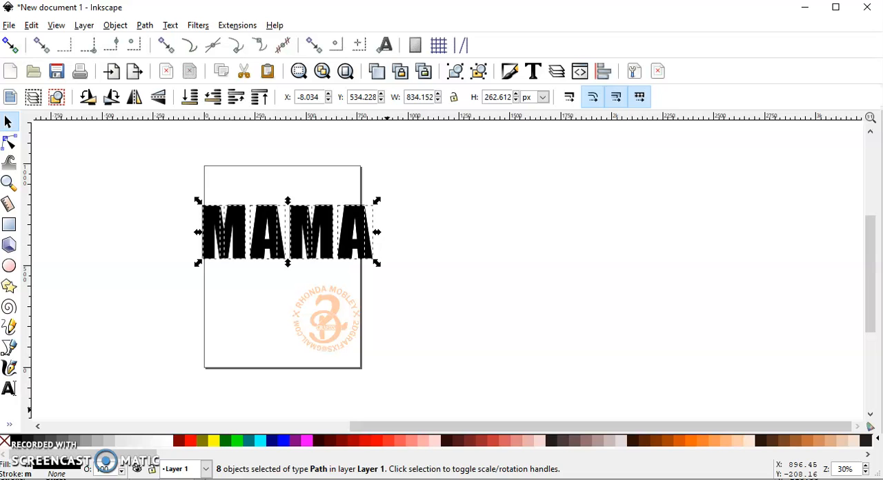
left_click(449, 442)
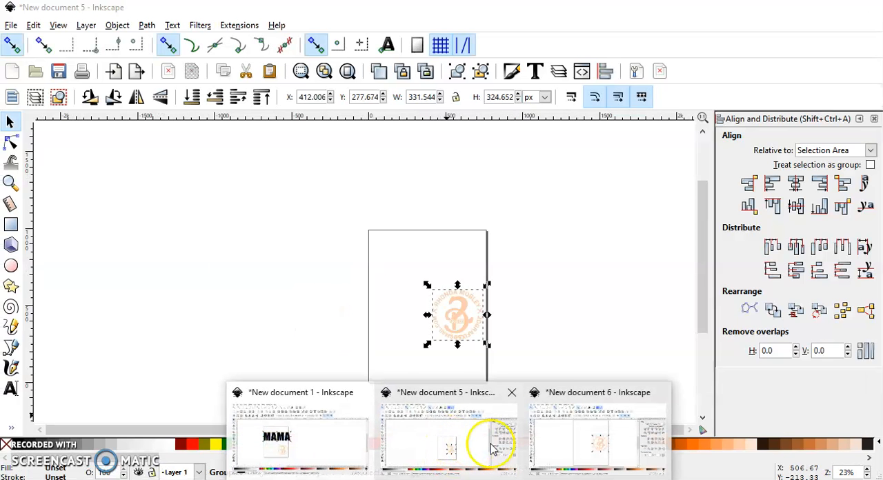
- Paste the clipboard contents into New document 5, and delete both watermark logos from the page
left_click(398, 272)
right_click(393, 269)
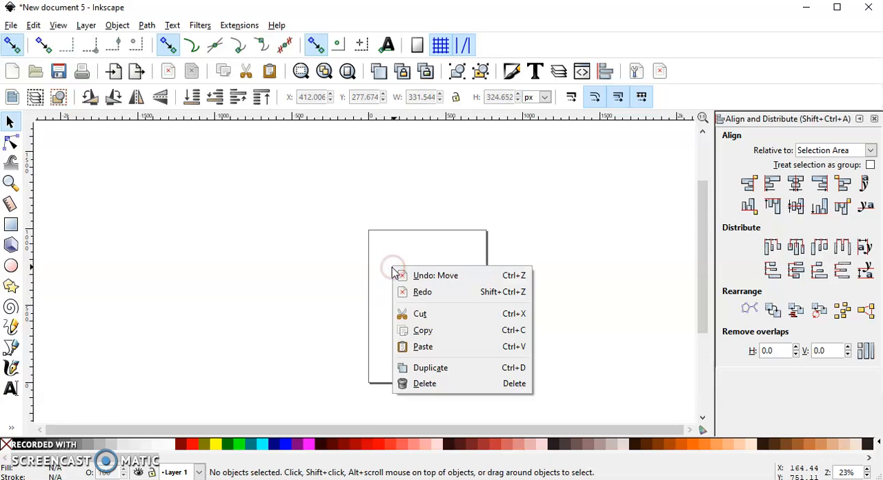
left_click(423, 347)
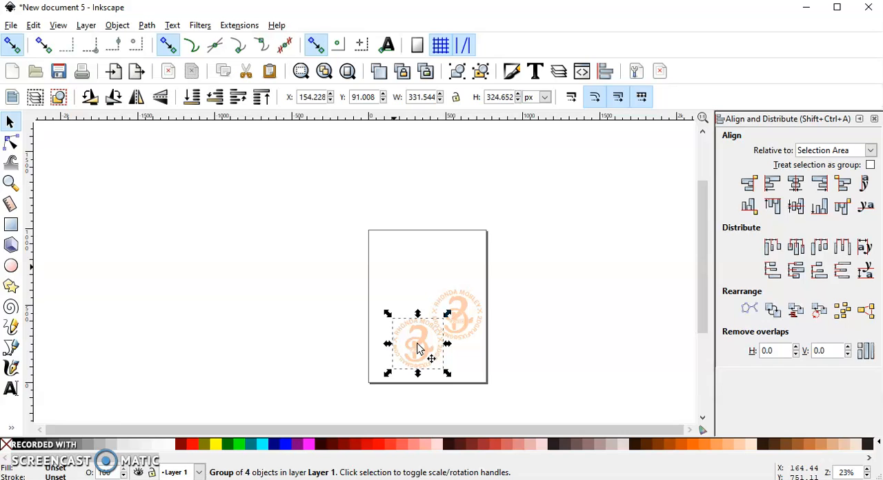
left_click_drag(501, 381, 329, 256)
key("Delete")
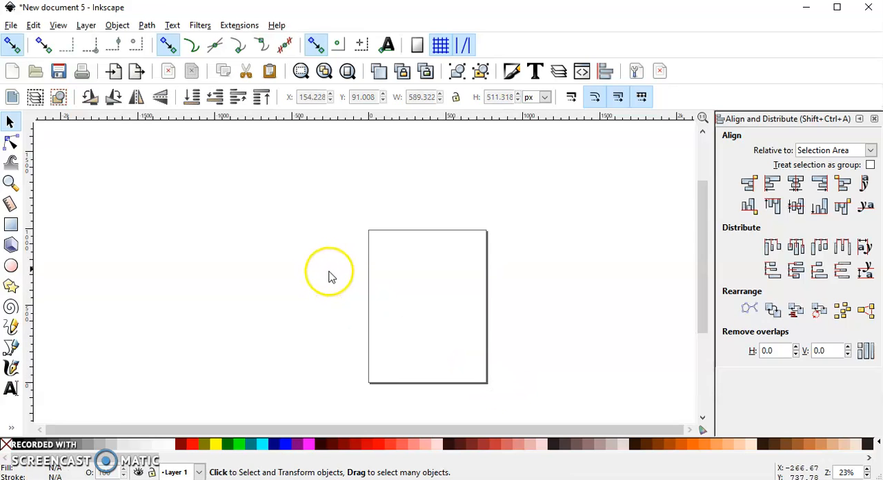
scroll(331, 269, "down", 1)
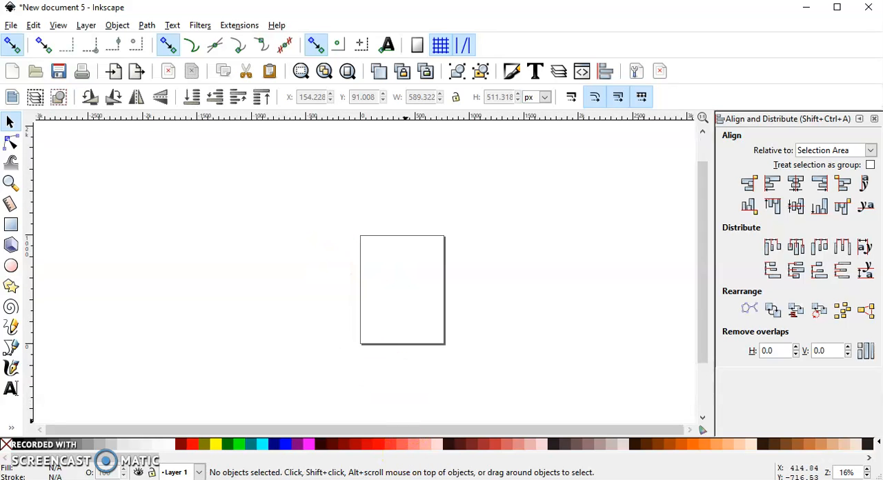
- Switch to the New document 1 window, select all pieces of the black MAMA lettering, and copy them
mouse_move(449, 479)
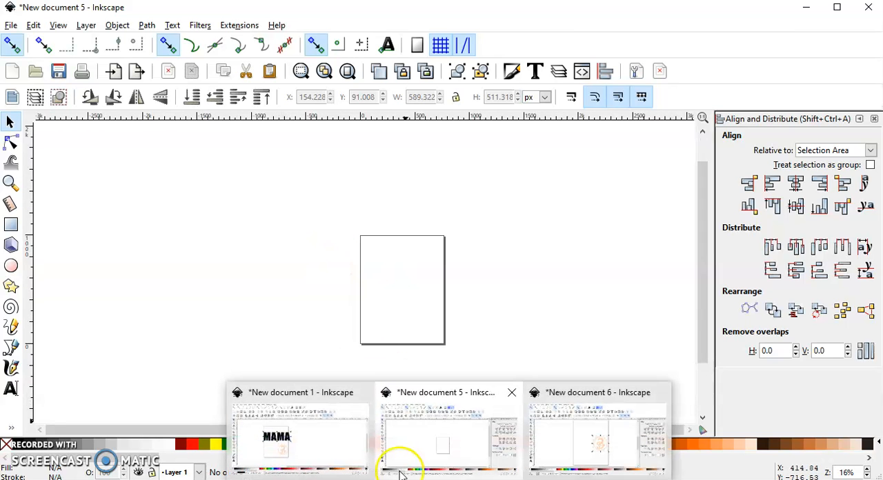
left_click(280, 438)
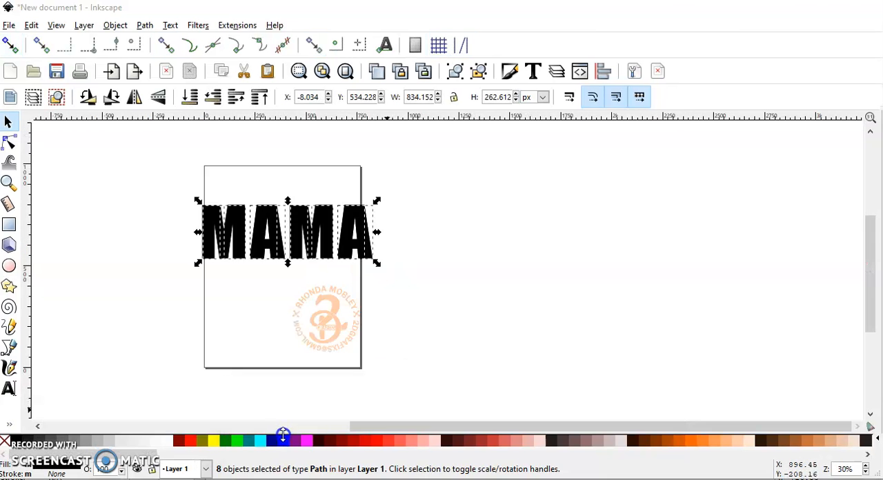
left_click(391, 275)
left_click_drag(410, 282, 149, 157)
right_click(261, 208)
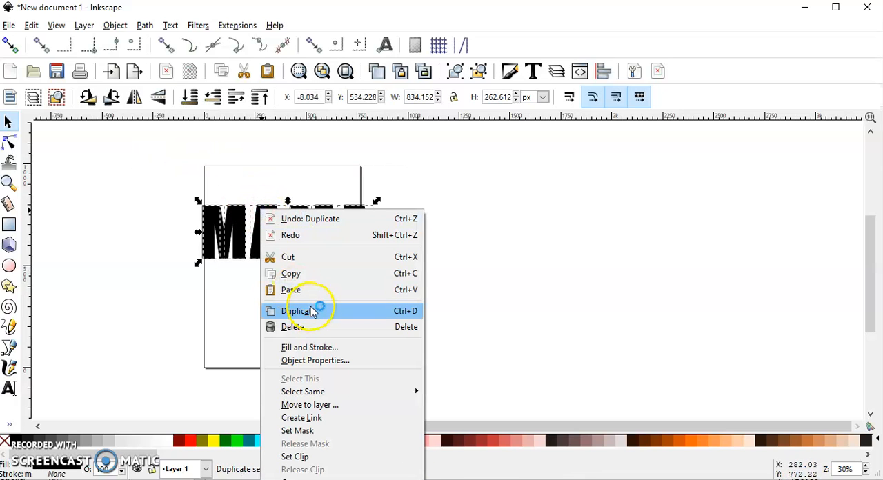
left_click(308, 276)
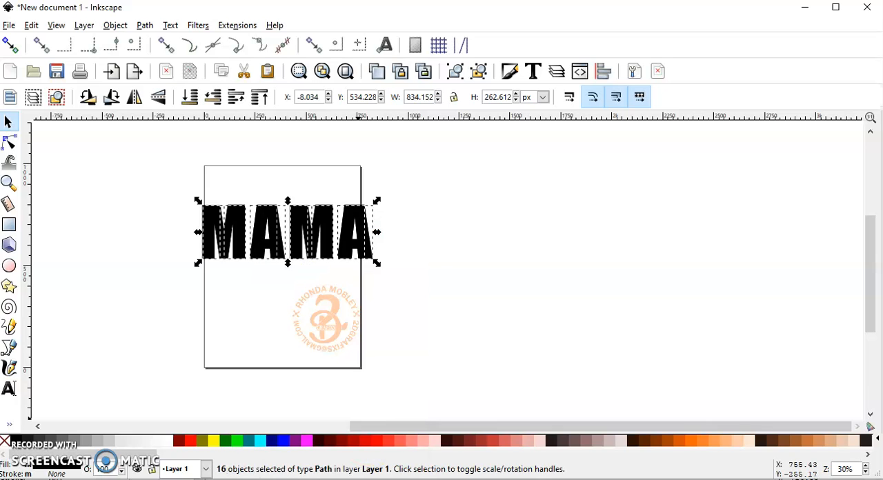
- Switch to New document 5, paste the split MAMA lettering, and move it onto the page
mouse_move(449, 479)
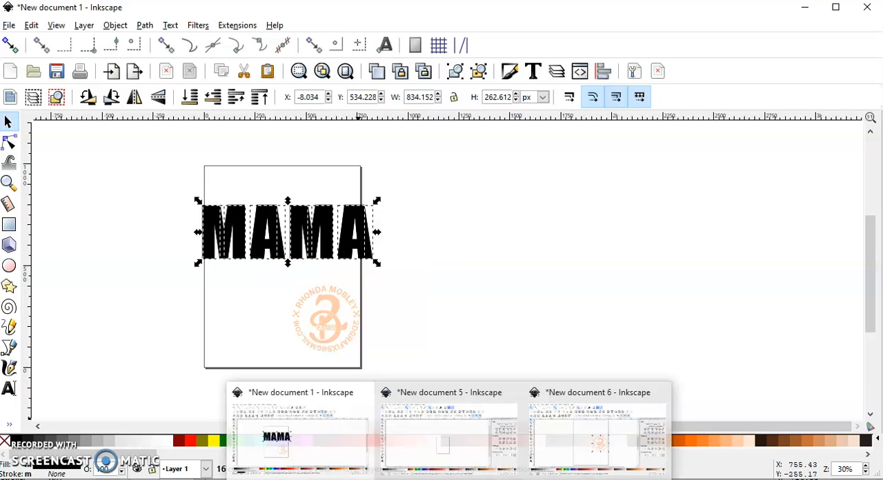
left_click(449, 459)
right_click(400, 291)
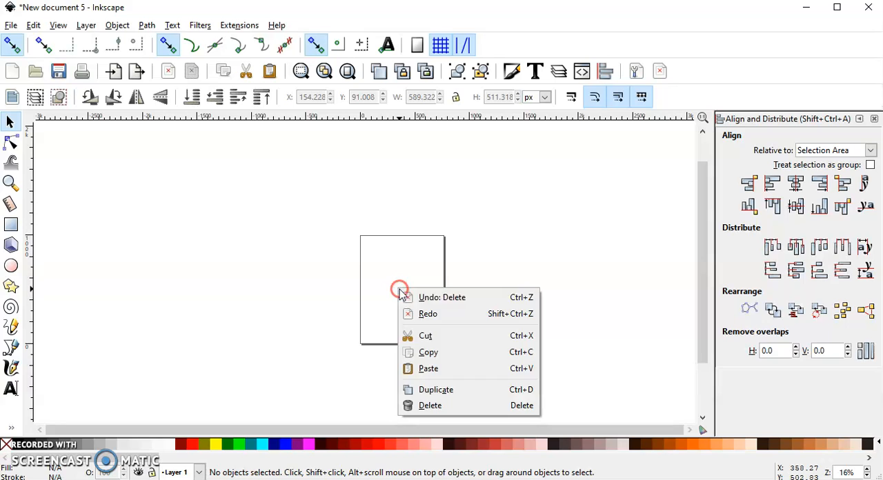
left_click(429, 368)
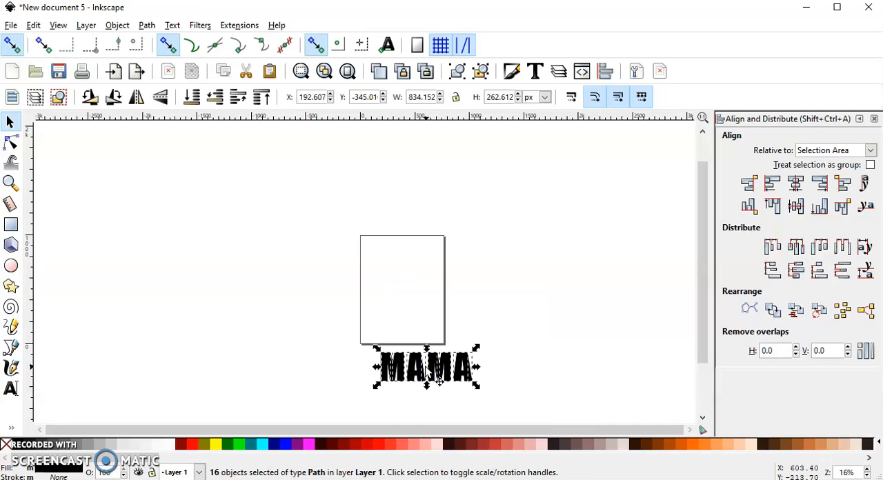
left_click_drag(451, 381, 428, 287)
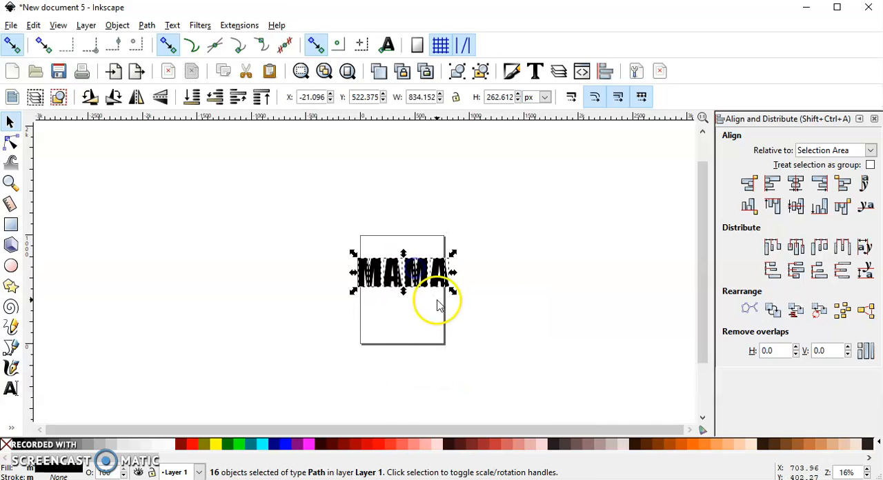
- Scale the MAMA lettering down to about 3.5 in wide near the page's upper-left corner, and set the measurement units to inches
scroll(405, 282, "up", 2)
left_click_drag(508, 306, 399, 232)
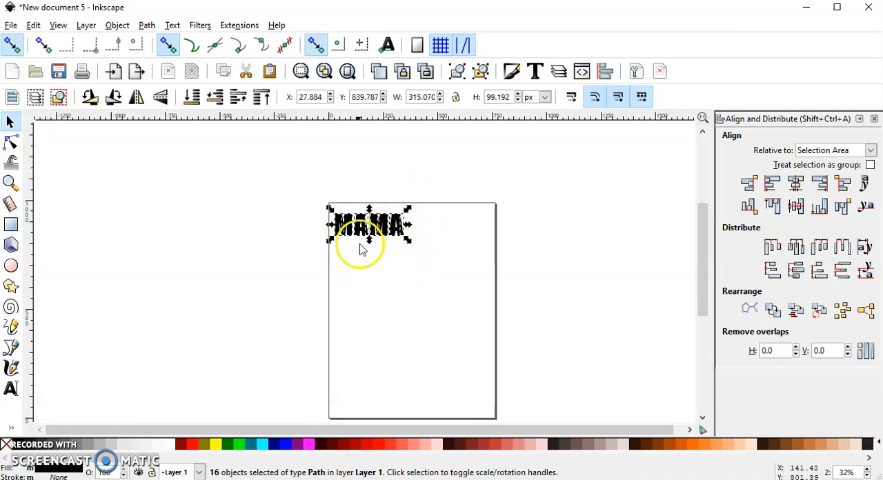
left_click(545, 97)
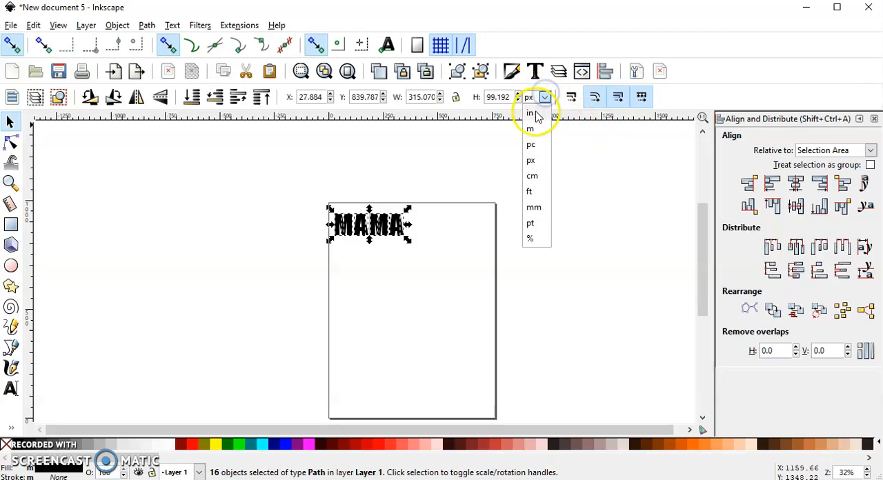
left_click(531, 113)
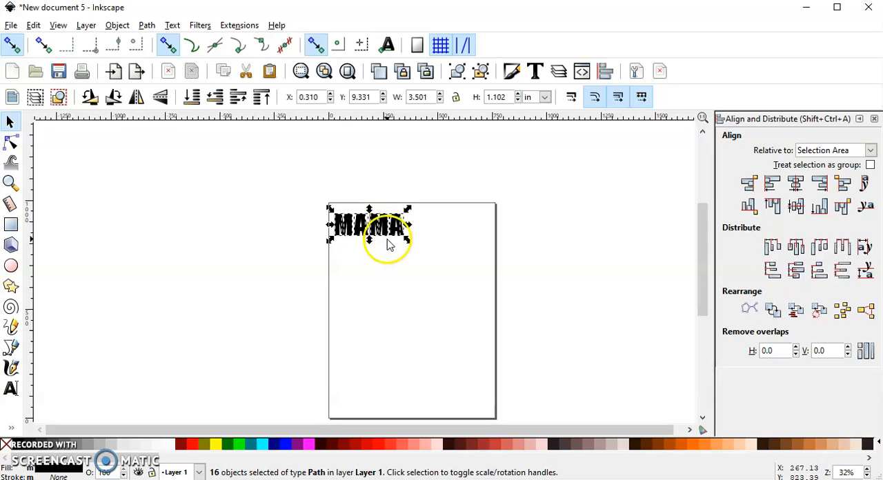
- Save the document to the Desktop as "mama text" in Plain SVG format
left_click(11, 26)
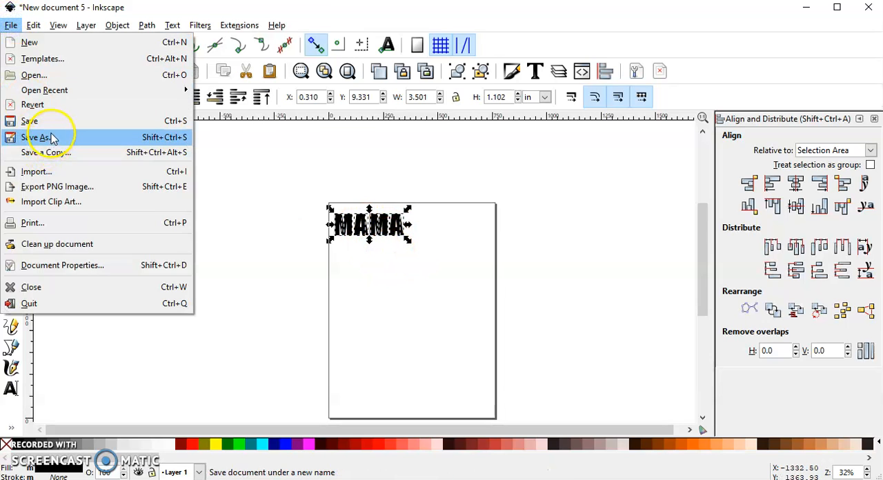
left_click(53, 137)
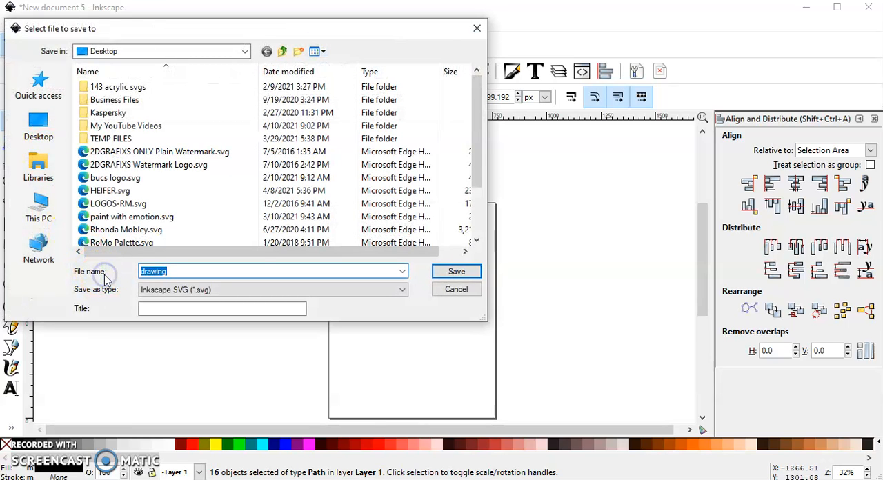
type("m")
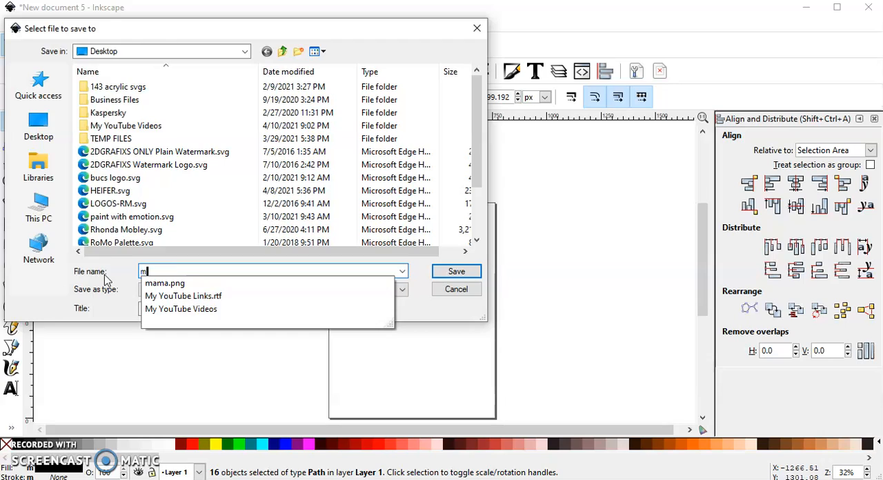
type("ama ")
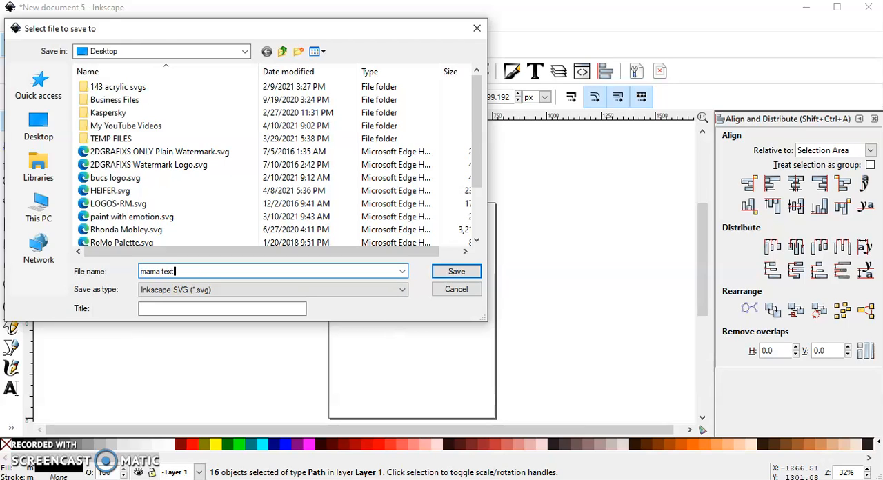
type("text")
left_click(228, 289)
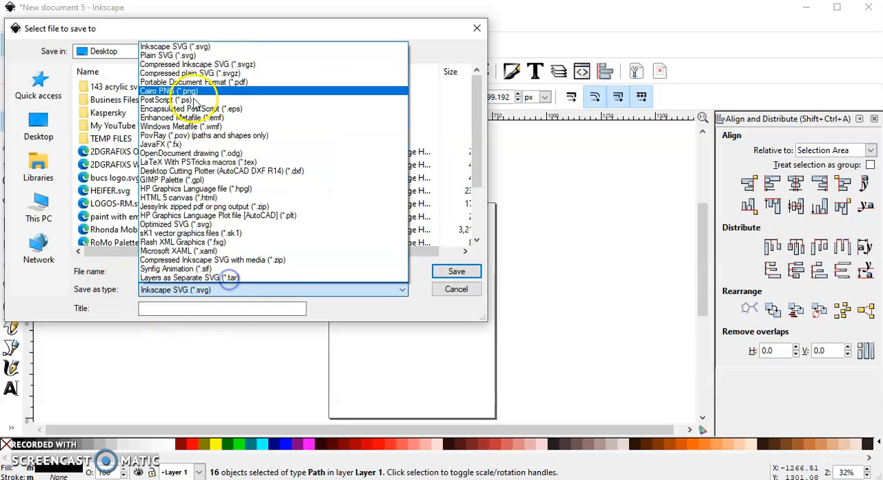
left_click(191, 58)
left_click(465, 273)
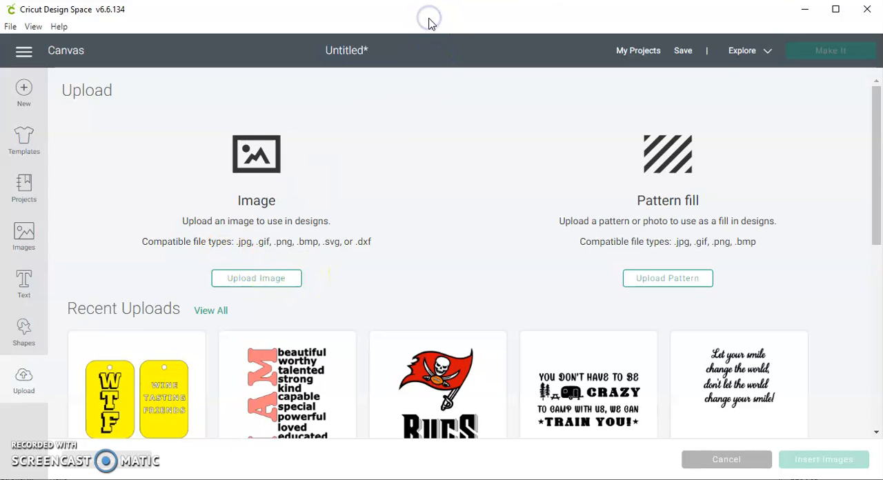
- In Cricut Design Space, start an image upload and open mama text.svg from the Desktop
left_click_drag(428, 22, 428, 19)
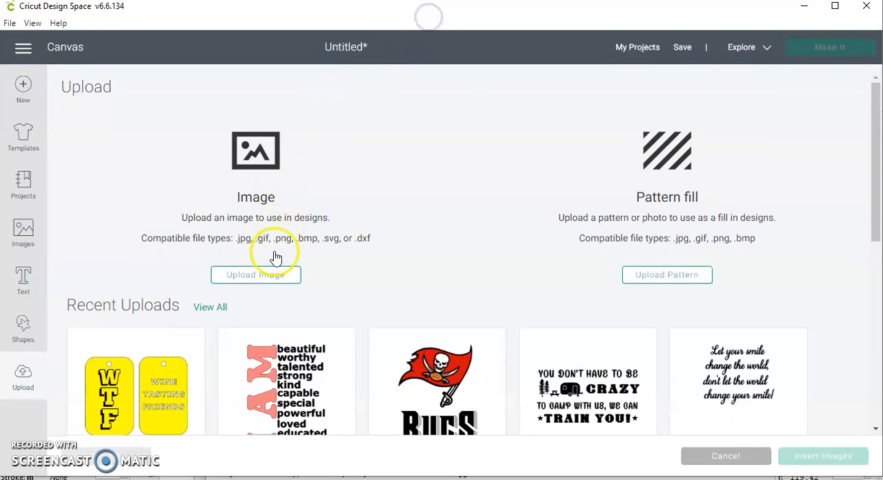
left_click(252, 276)
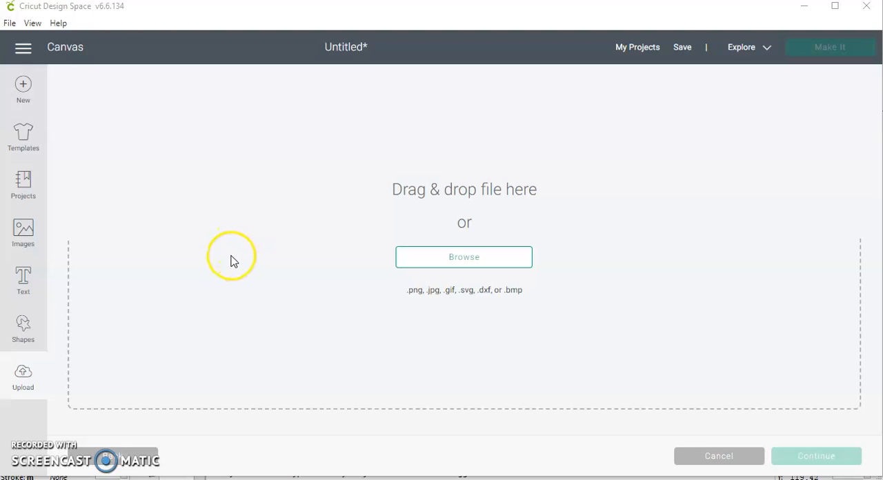
left_click(462, 259)
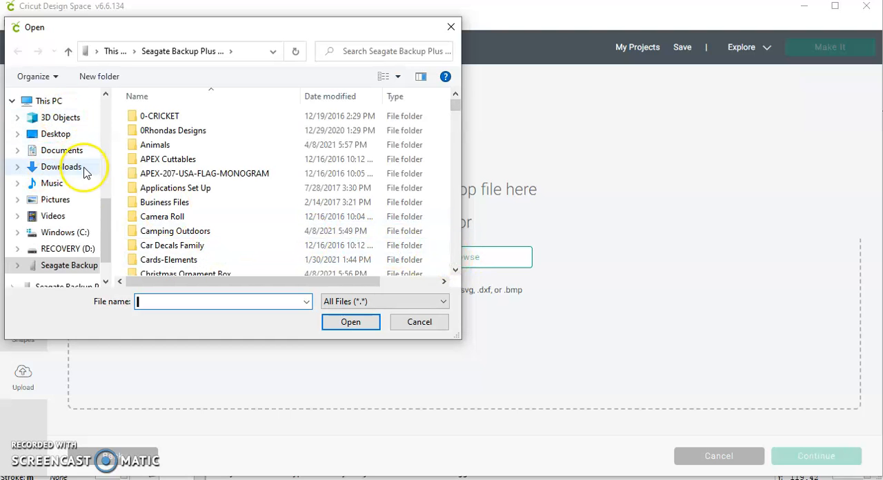
left_click(59, 134)
left_click(153, 303)
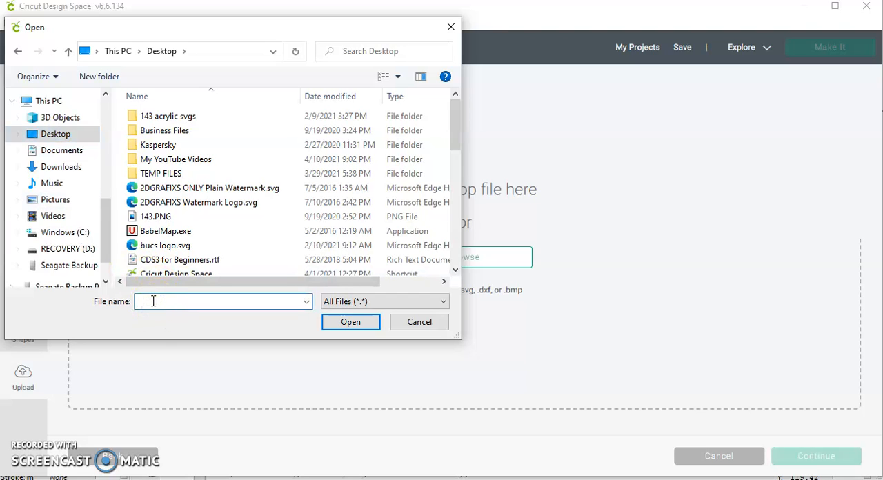
type("mama text.svg")
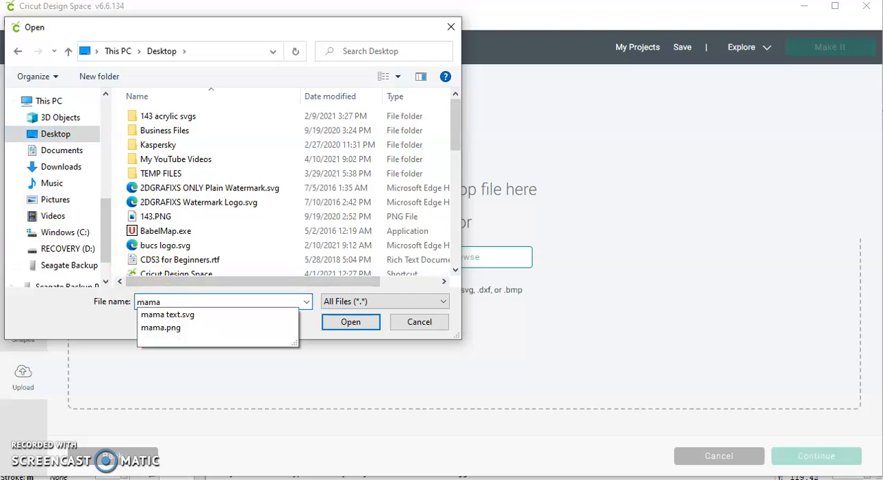
left_click(352, 322)
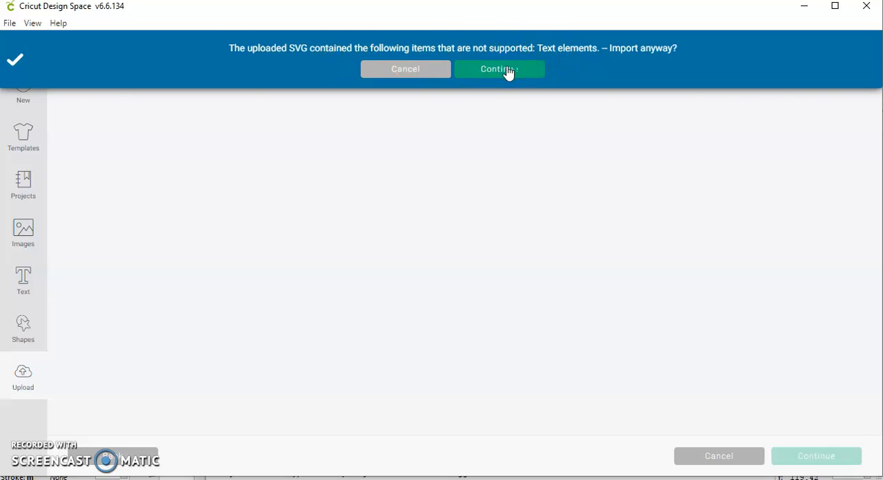
- Accept the SVG import, upload the mama text image, and insert it onto the canvas
left_click(508, 71)
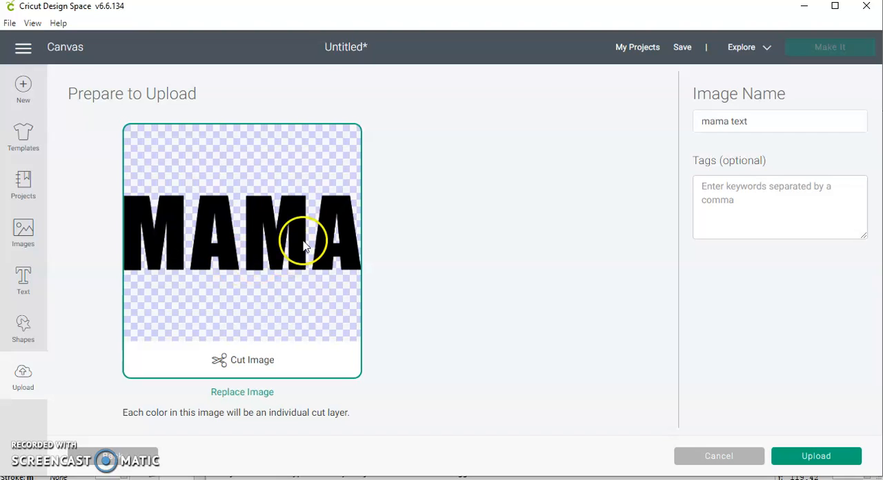
left_click(822, 457)
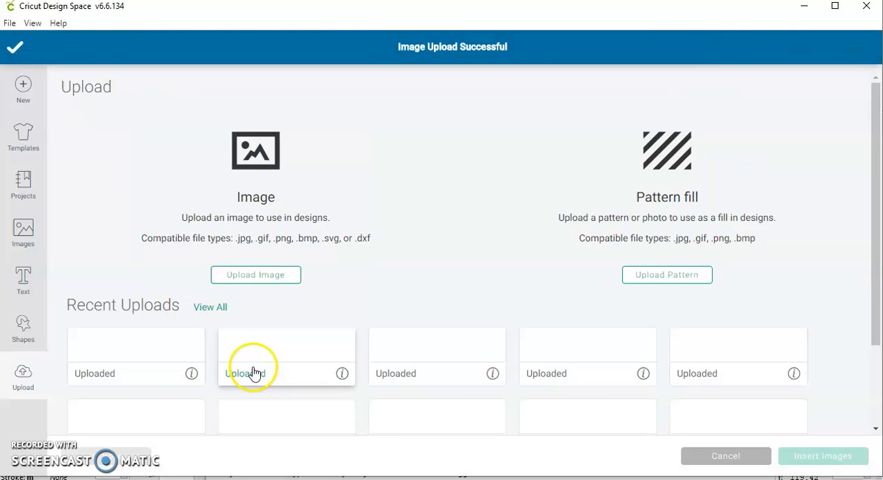
left_click(164, 379)
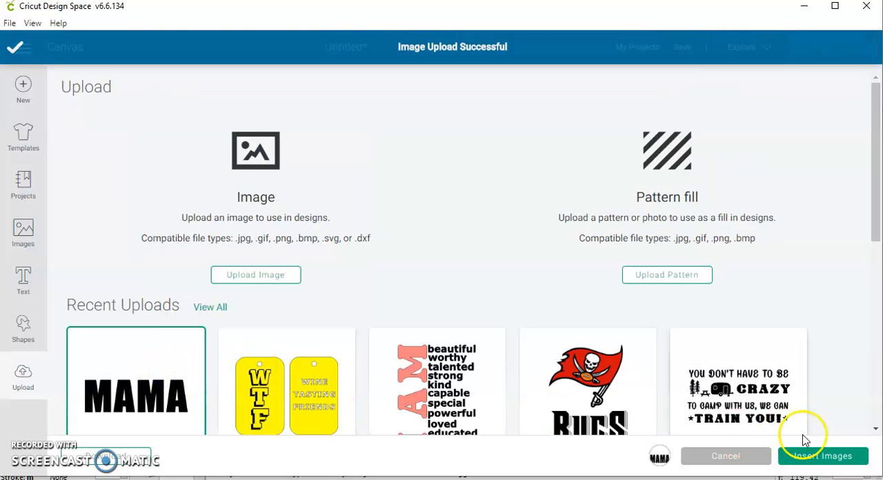
left_click(830, 455)
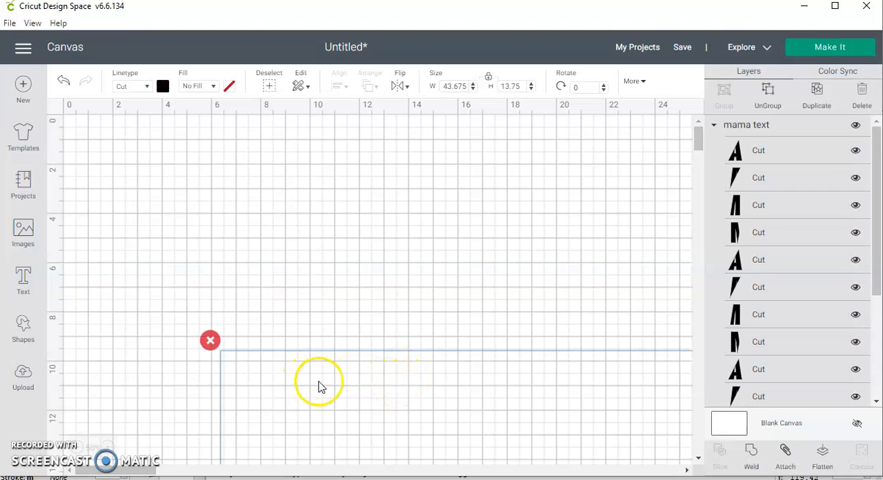
- Move the MAMA lettering to the canvas's upper-left area and set its width to 6 inches
left_click_drag(437, 407, 308, 219)
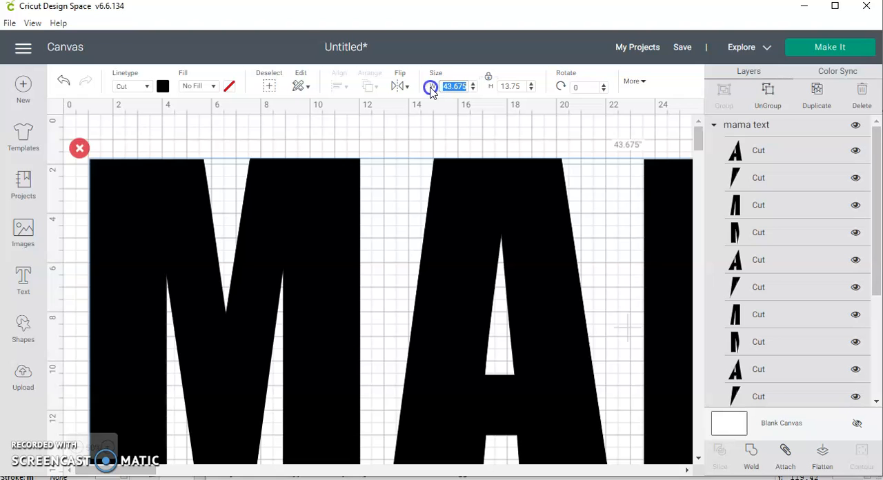
key("Return")
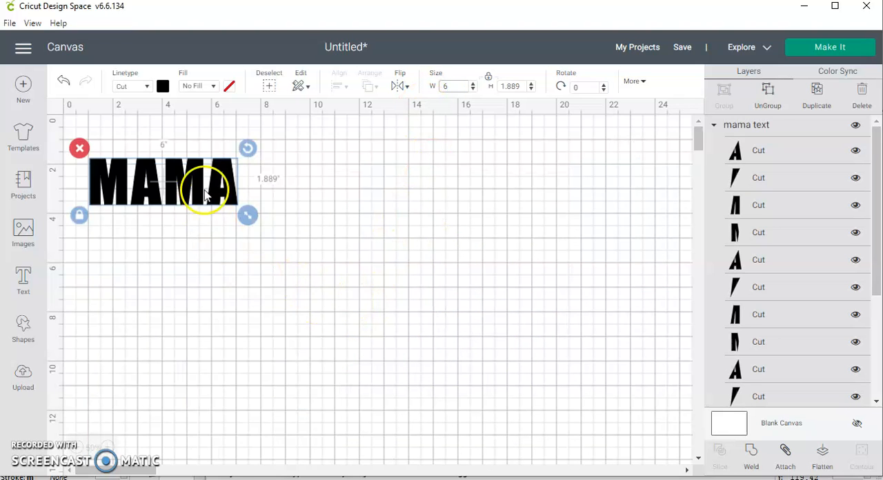
left_click(109, 445)
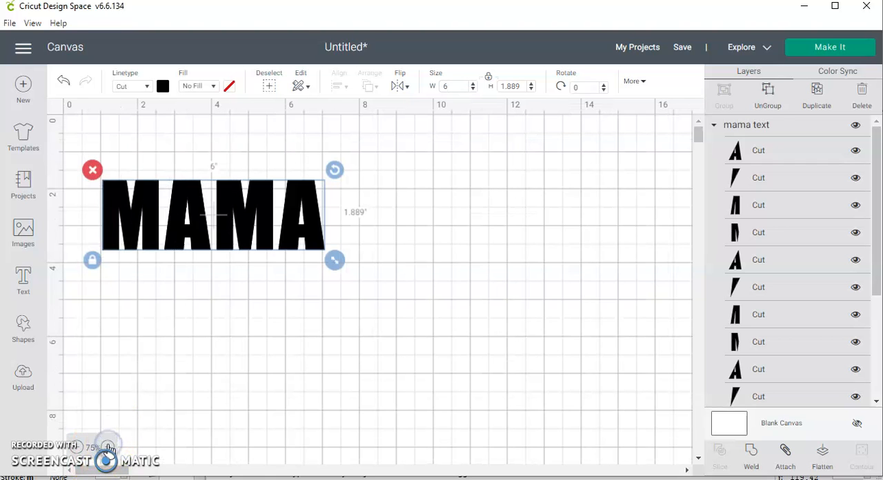
left_click(109, 447)
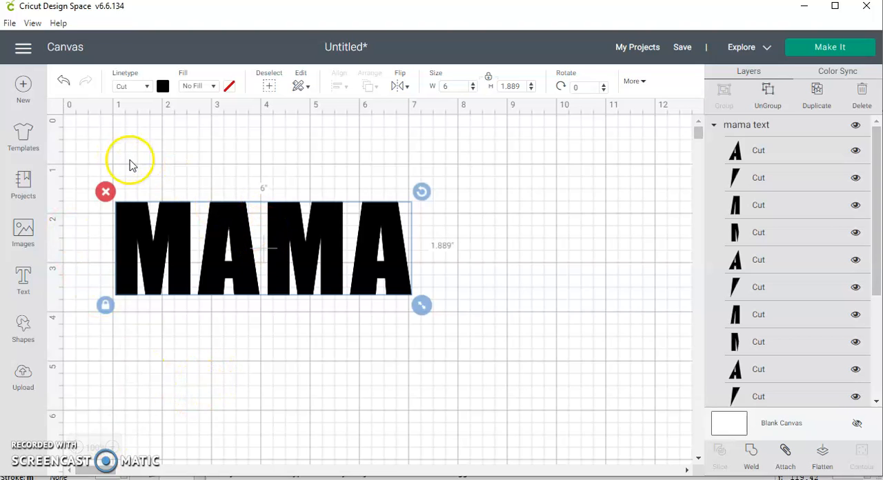
- Cycle the canvas grid through its display styles and back to the full grid
left_click(55, 109)
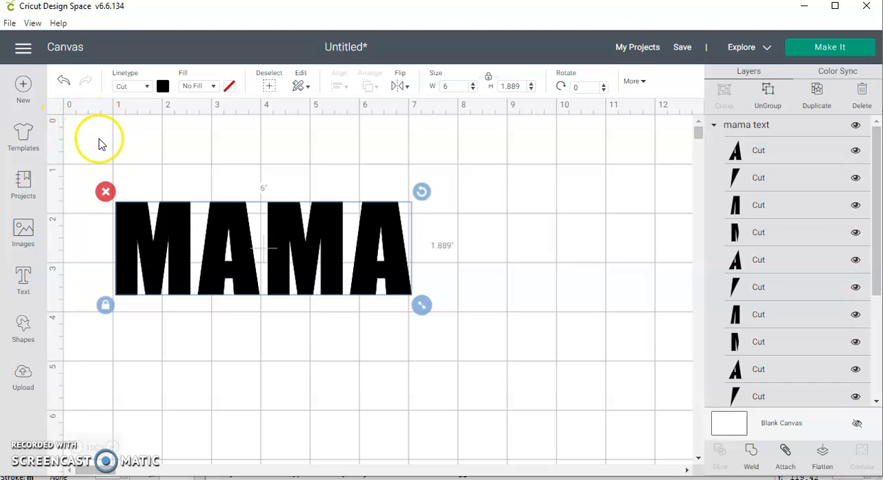
left_click(55, 109)
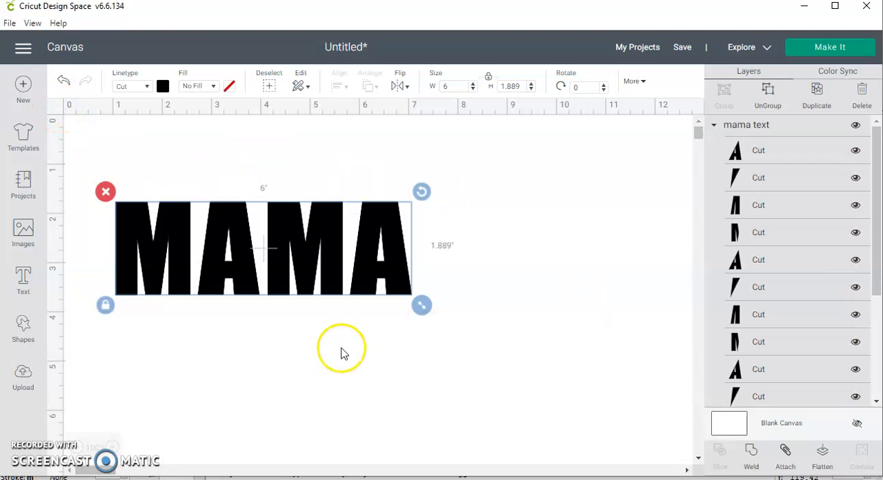
left_click(55, 110)
- Move the MAMA lettering so its left edge sits at about 2.5 inches on the canvas ruler, and deselect it
left_click_drag(219, 230, 290, 217)
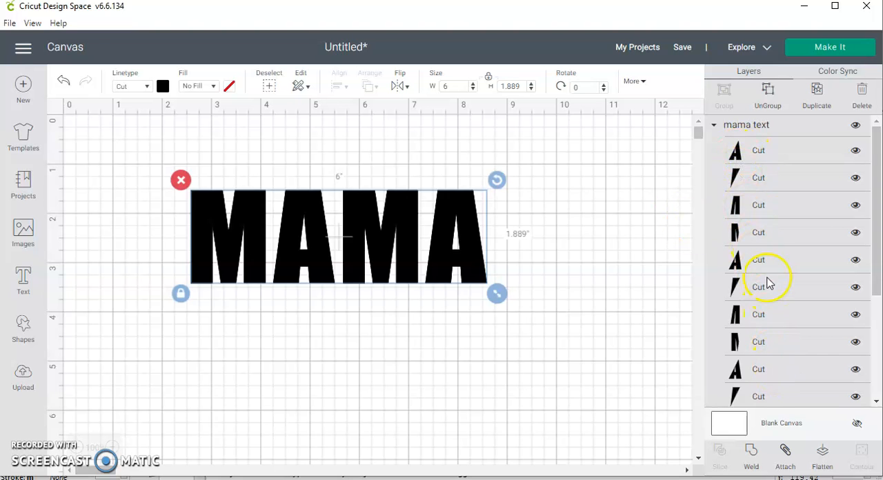
scroll(769, 282, "down", 3)
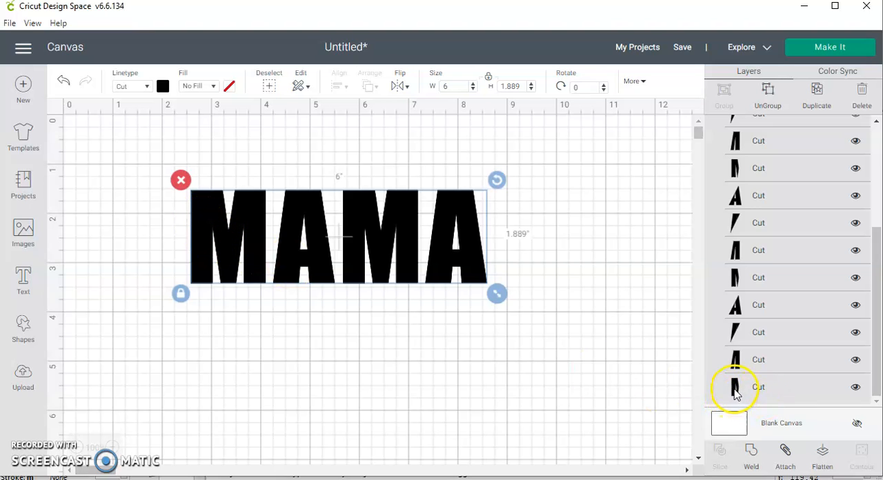
left_click(548, 256)
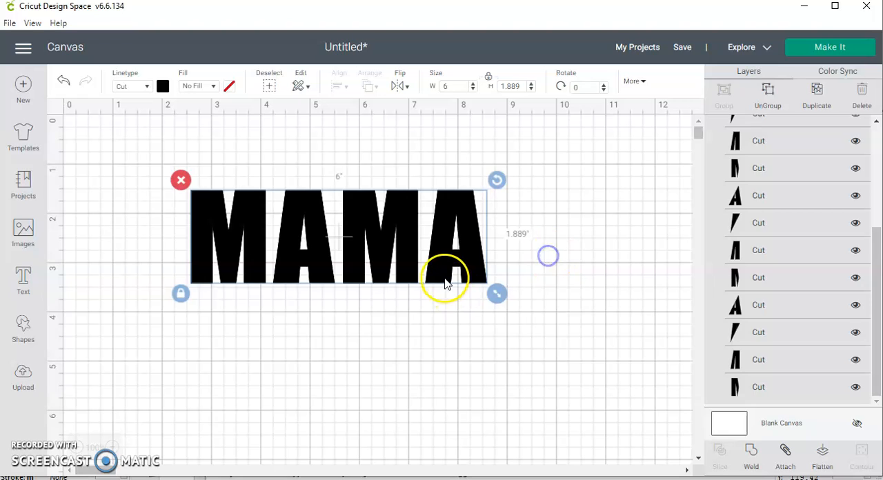
- Select every left-half piece of the M and A letters, including the duplicate copies, and weld them together
left_click(734, 387)
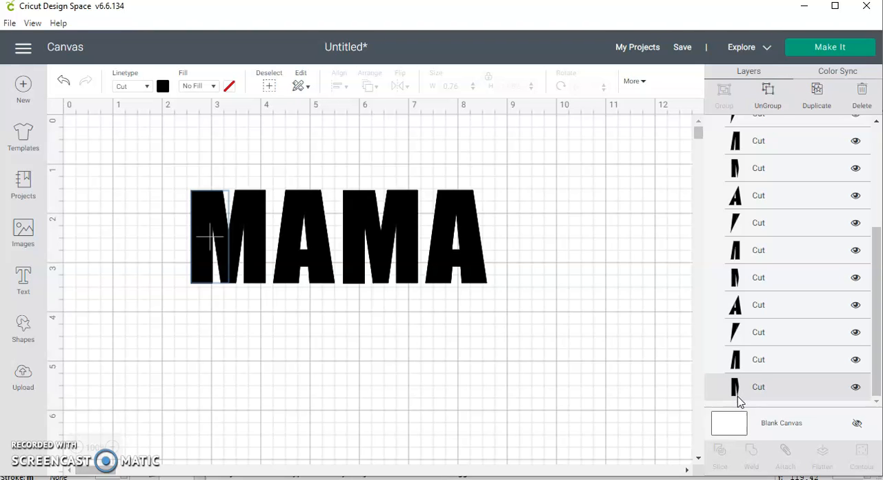
left_click_drag(738, 402, 736, 331)
left_click(735, 331, "shift")
left_click(735, 277, "shift")
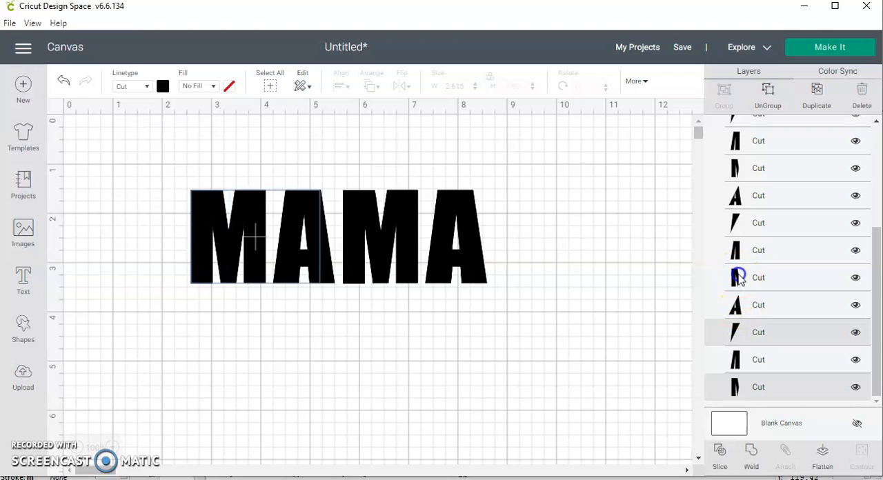
left_click(735, 223, "shift")
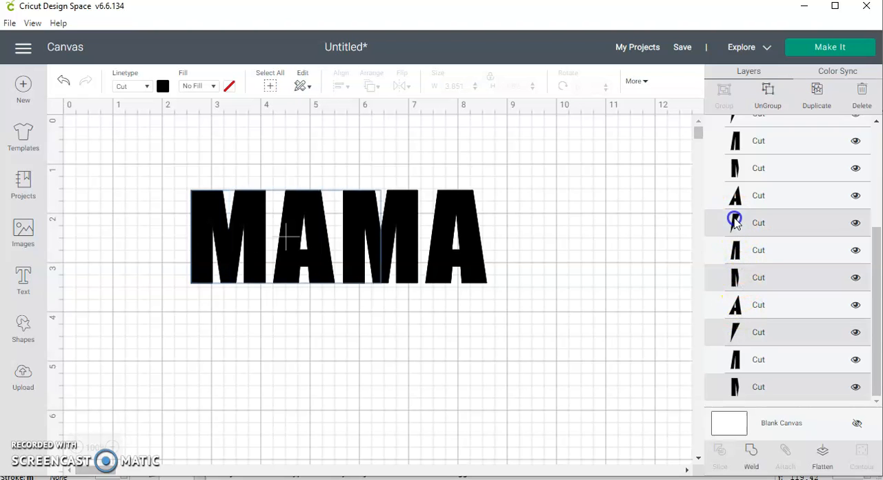
left_click(737, 172, "shift")
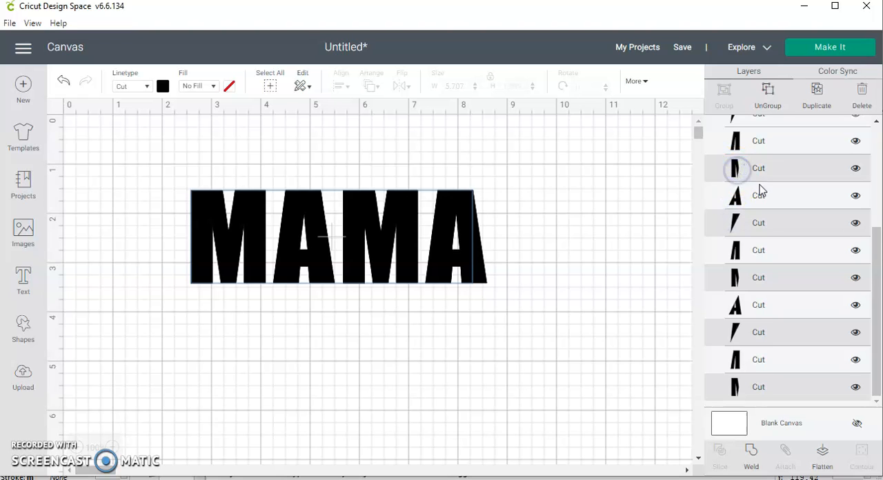
scroll(761, 191, "up", 4)
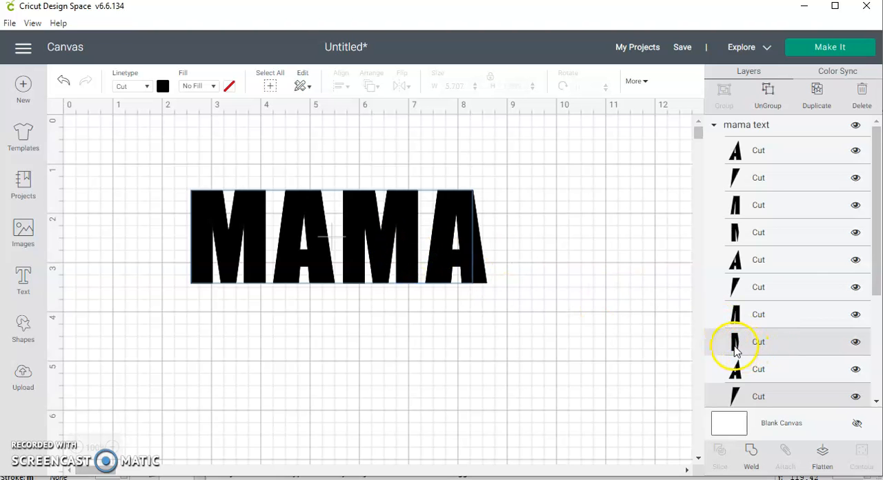
left_click(736, 287, "shift")
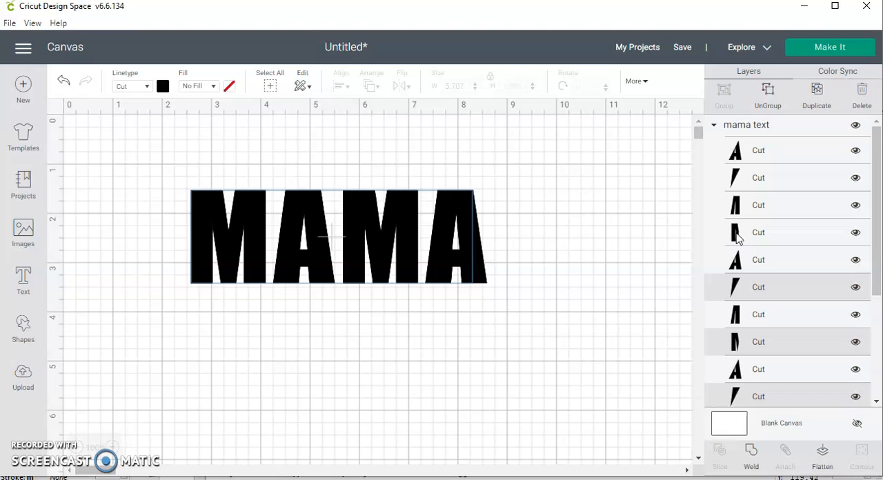
left_click(737, 236, "shift")
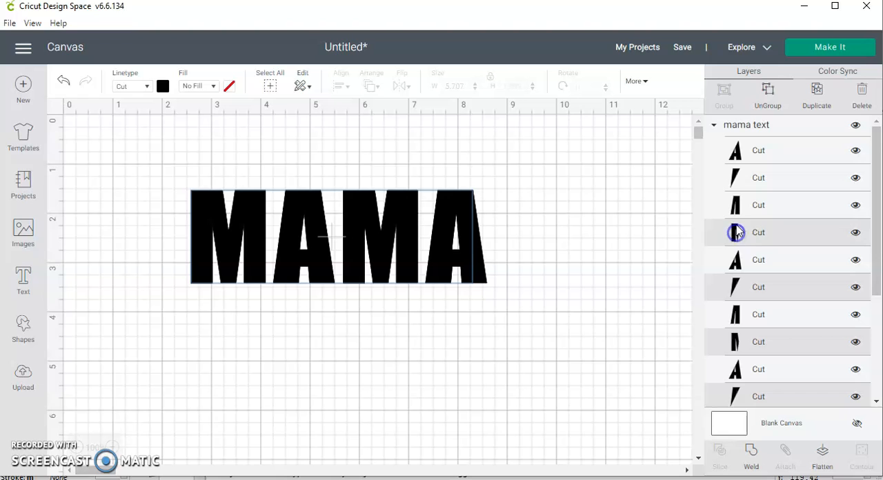
left_click(736, 178, "shift")
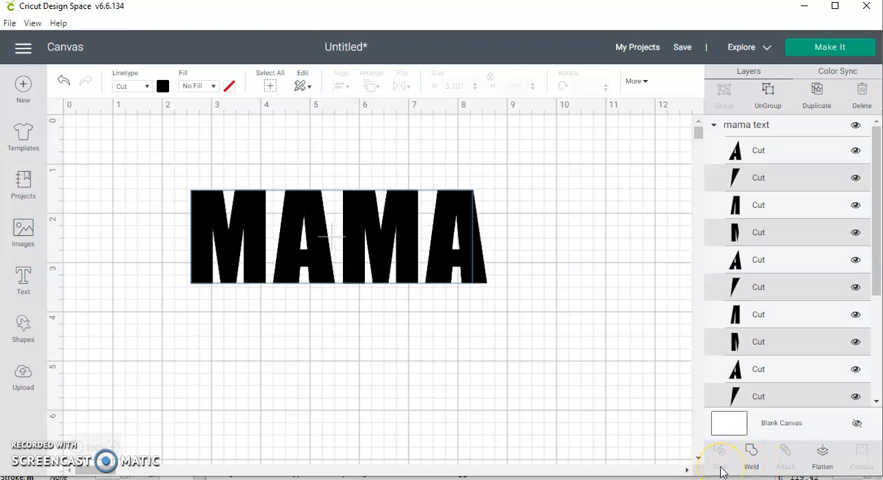
left_click(751, 453)
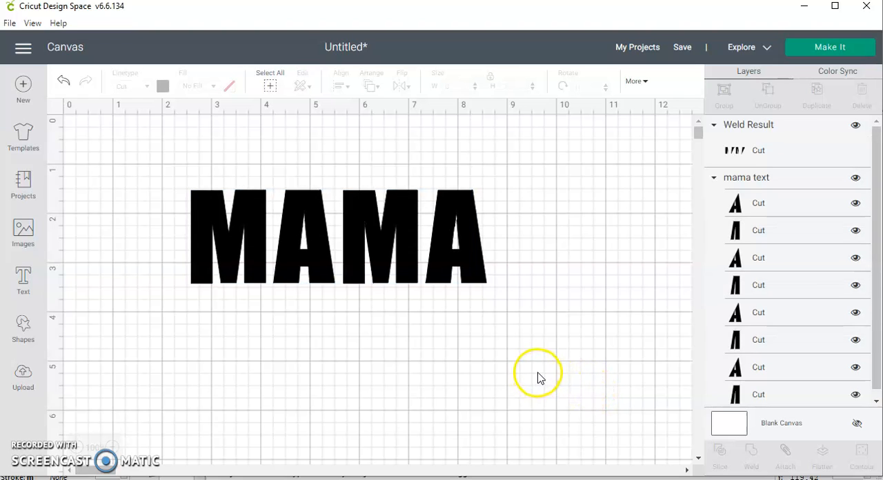
- Move the welded left halves below the lettering and weld all the remaining right-half pieces together
left_click(792, 135)
left_click_drag(449, 241, 432, 376)
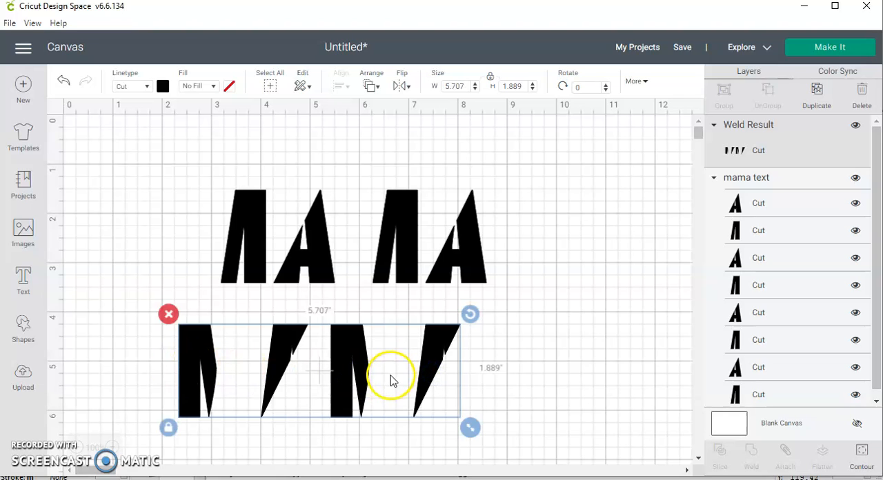
left_click_drag(204, 162, 495, 290)
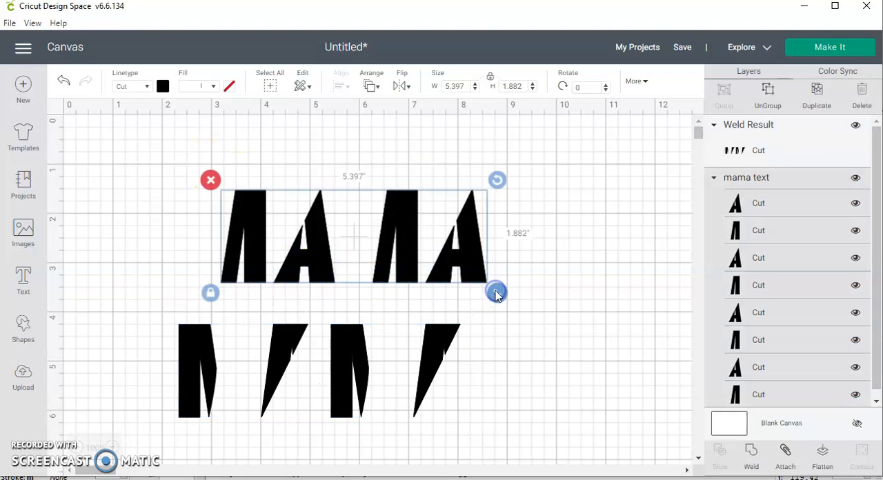
left_click(749, 451)
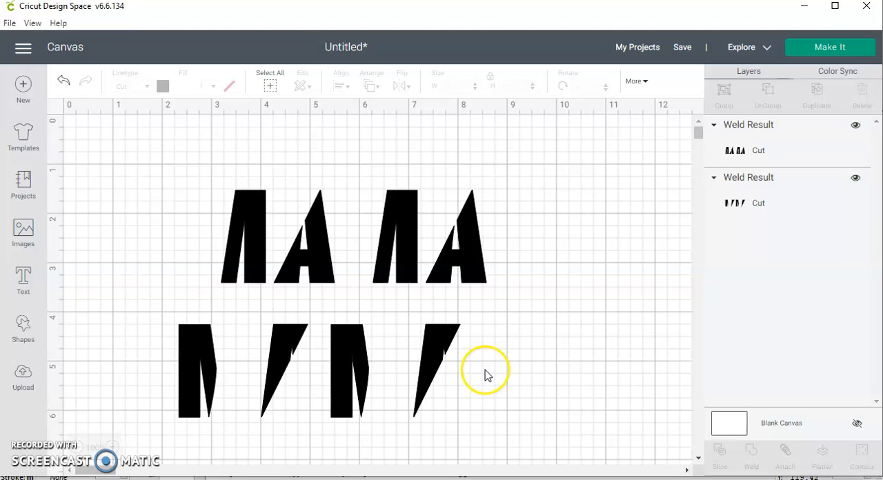
- Move the welded left halves back up against the right halves so the pieces form MAMA again
left_click_drag(429, 368, 429, 350)
left_click(481, 280)
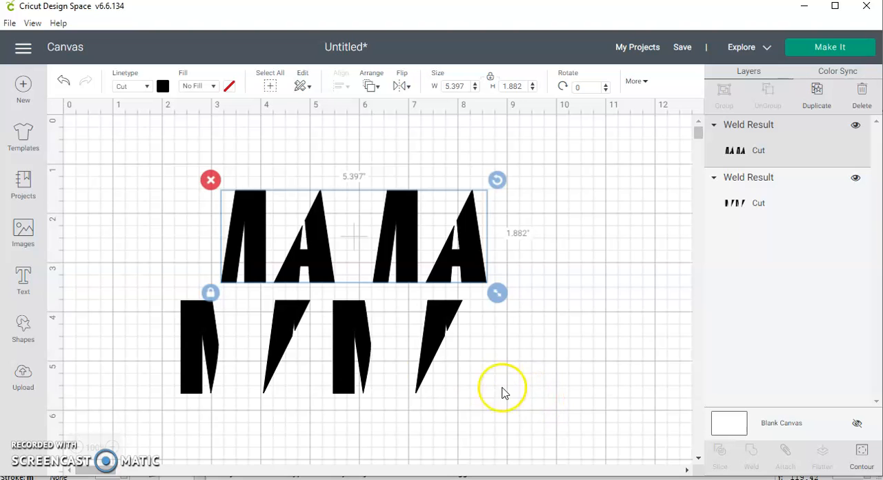
left_click(434, 323)
left_click_drag(432, 343, 442, 234)
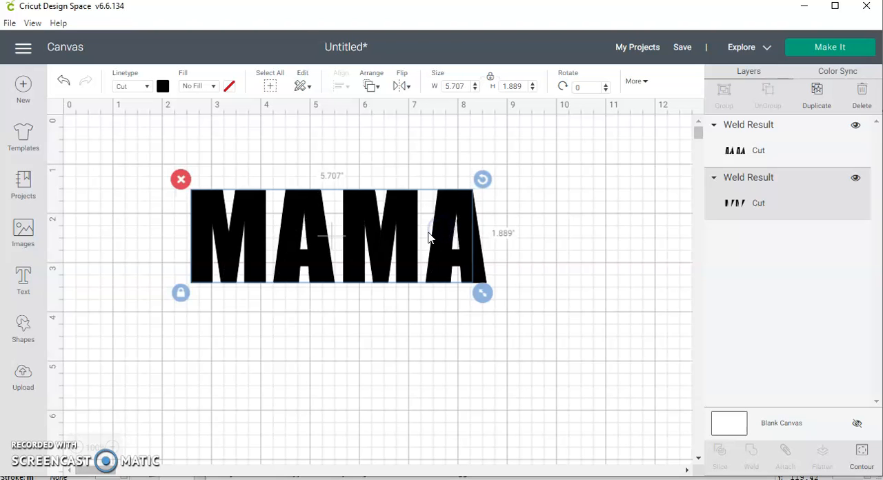
- Set the material color of the welded left halves to red #f53636
left_click(162, 87)
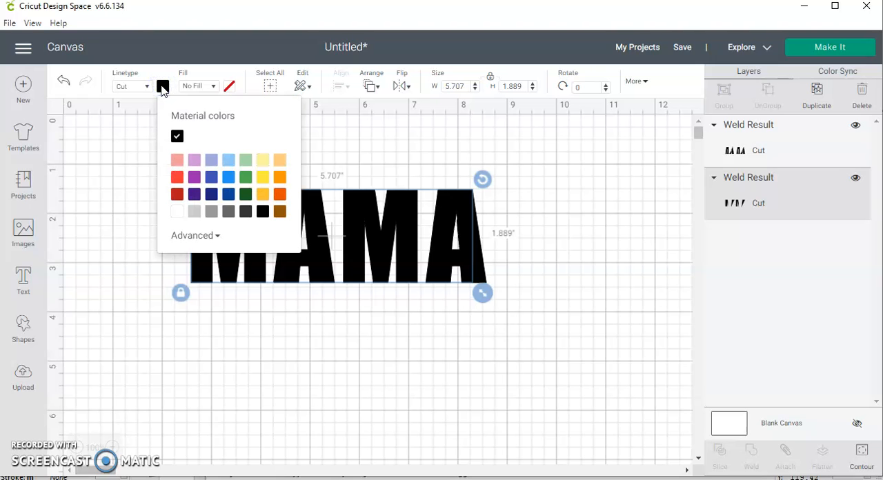
left_click(217, 235)
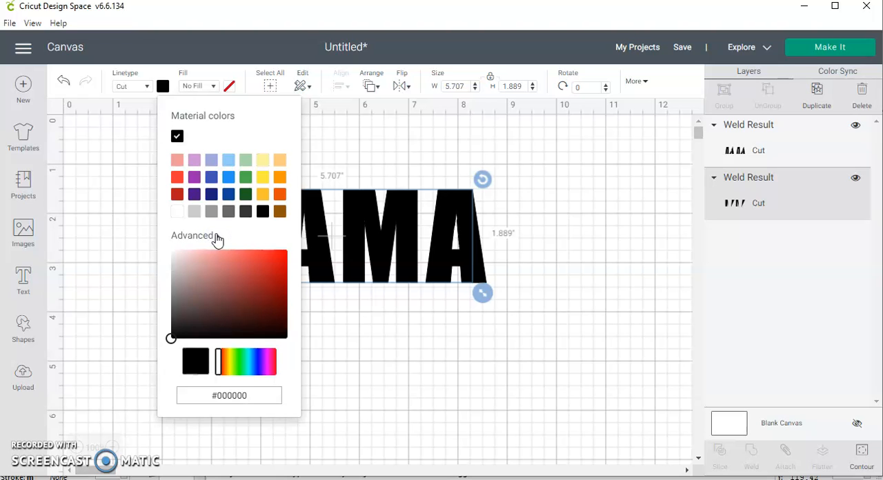
left_click(177, 178)
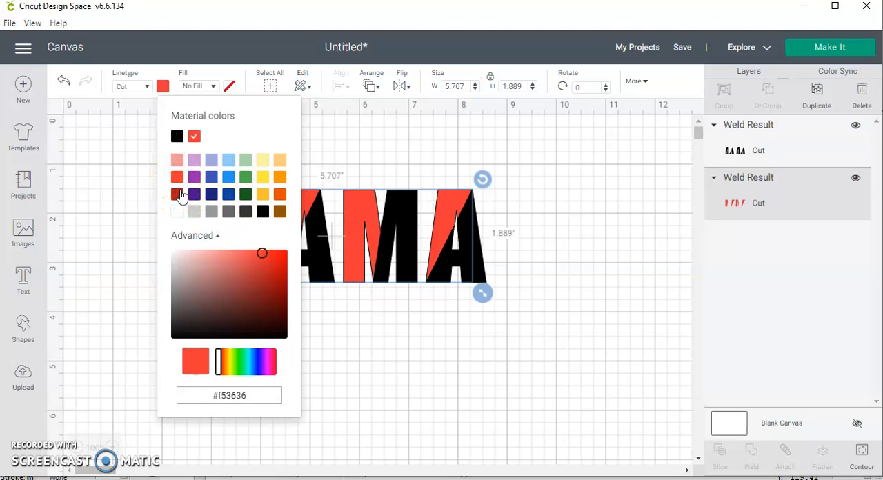
left_click(213, 72)
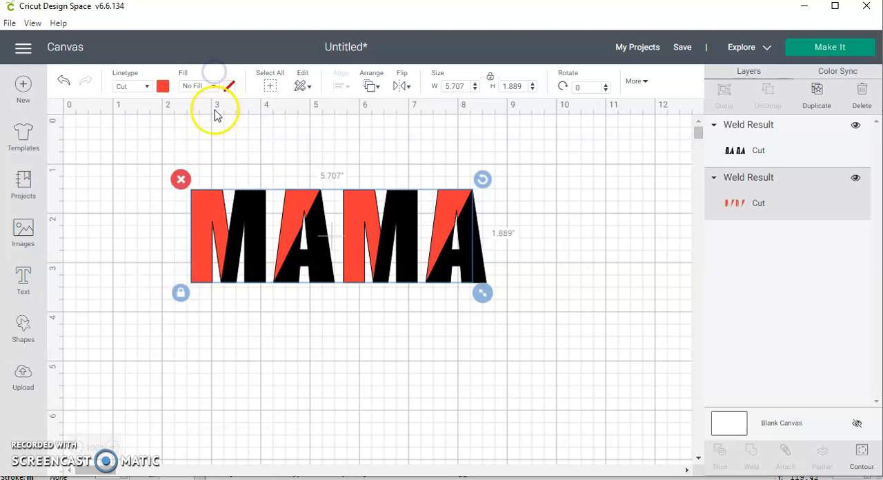